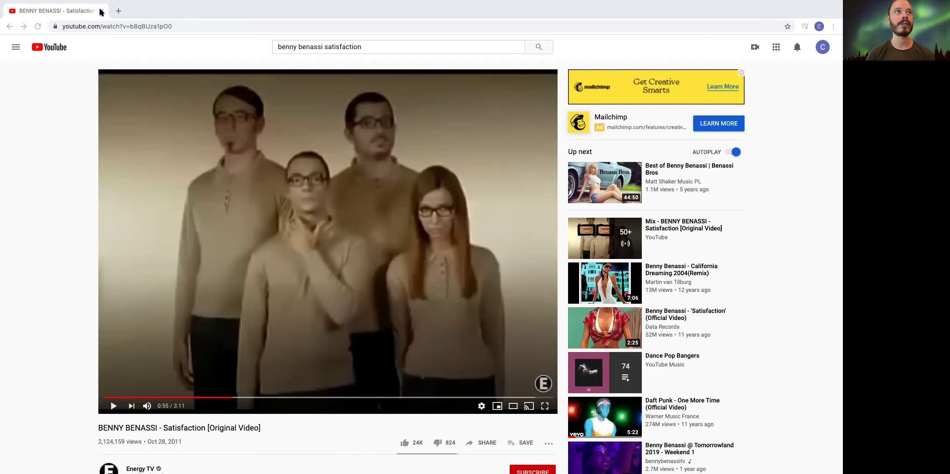
# Step: Switch to Logic Pro, zoom in on the two regions, solo the Drums track and play it back
pyautogui.hotkey('ctrl', 'Left')
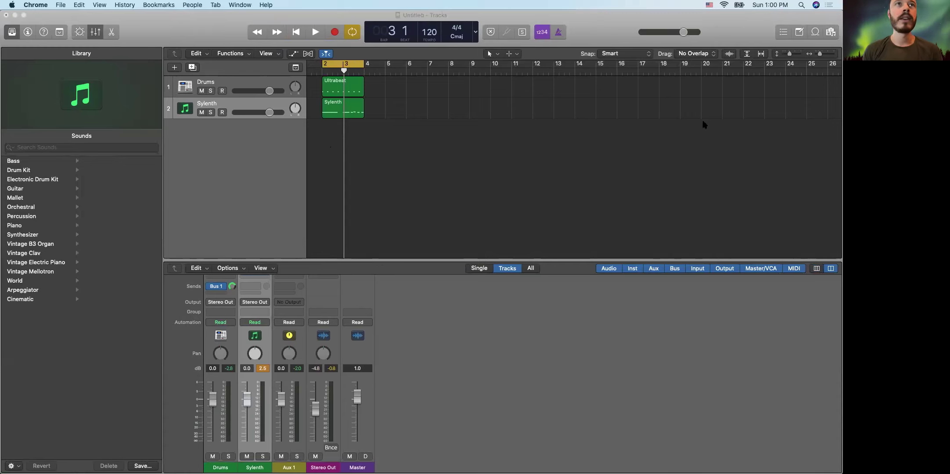
pyautogui.click(823, 54)
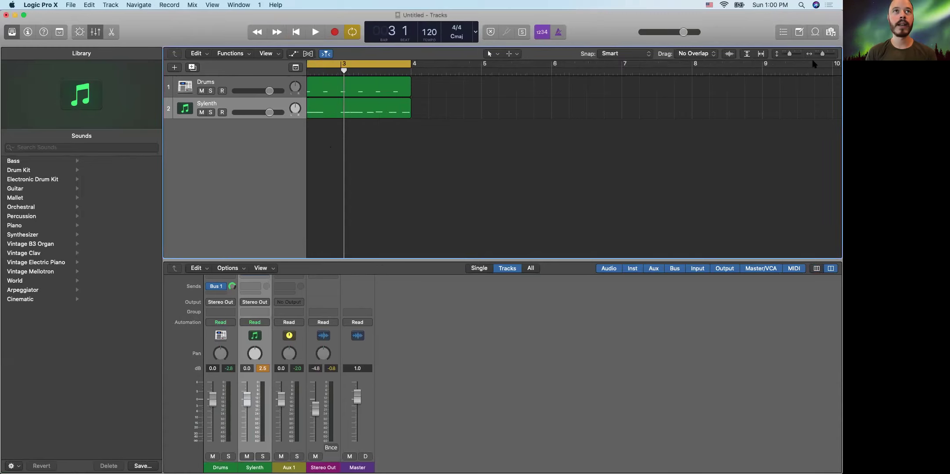
pyautogui.hscroll(-2, 345, 147)
pyautogui.hscroll(-3, 345, 148)
pyautogui.hscroll(1, 348, 146)
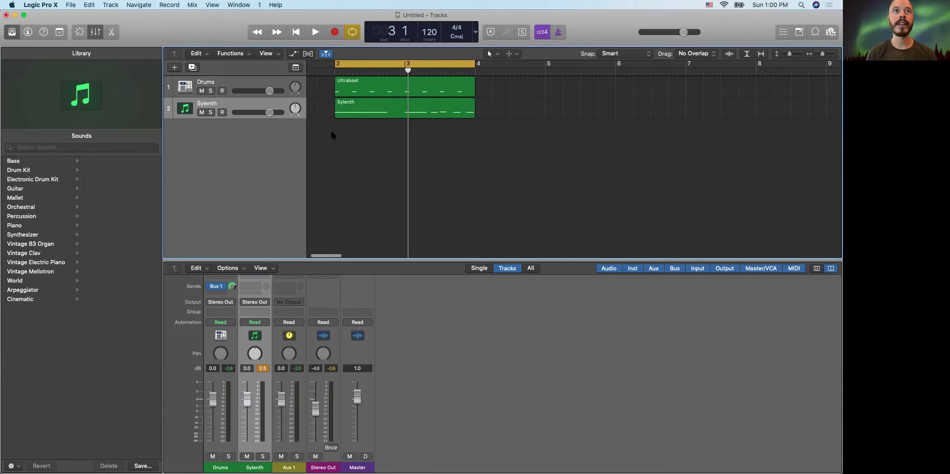
pyautogui.click(211, 91)
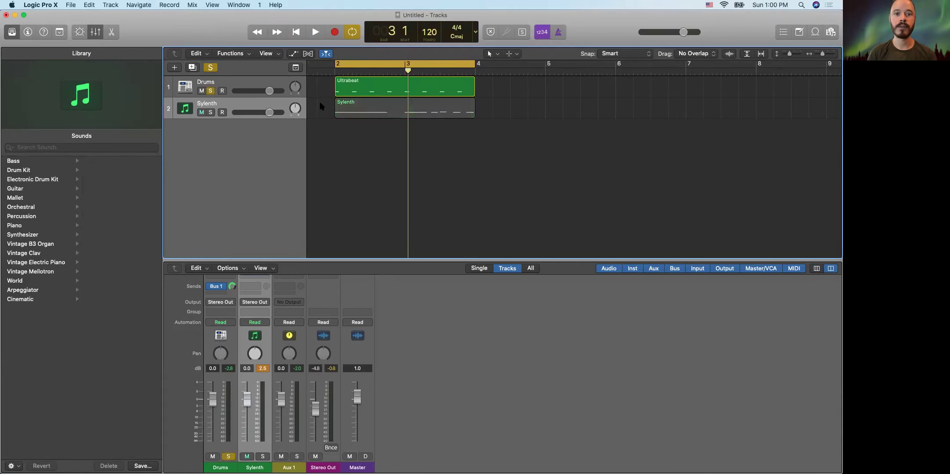
pyautogui.press('space')
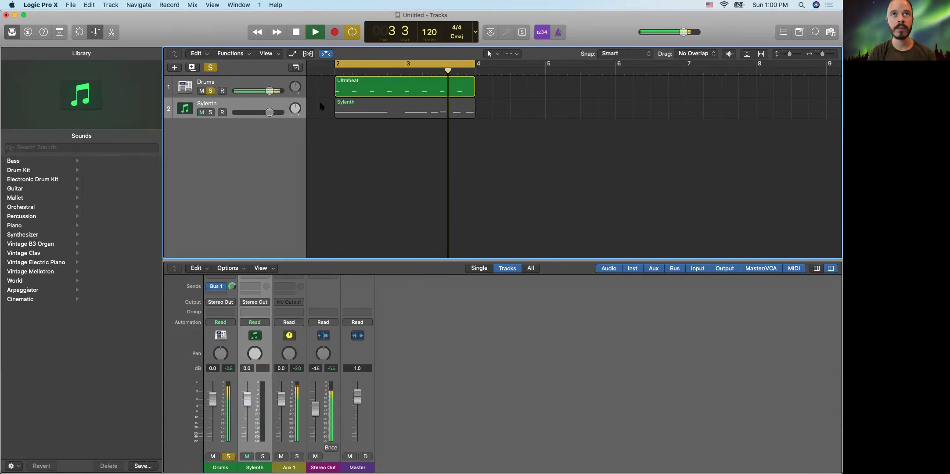
pyautogui.press('space')
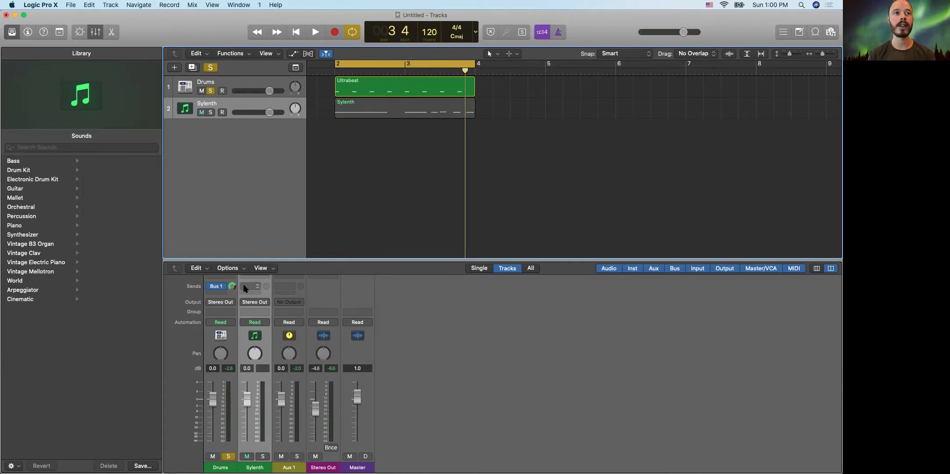
# Step: View the Ultrabeat instrument loaded on the Drums channel strip and close its window
pyautogui.scroll(3, 227, 323)
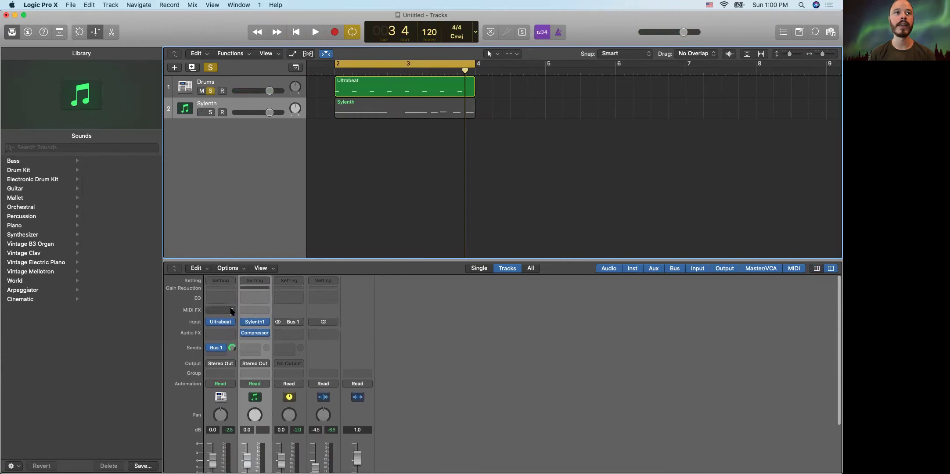
pyautogui.click(222, 323)
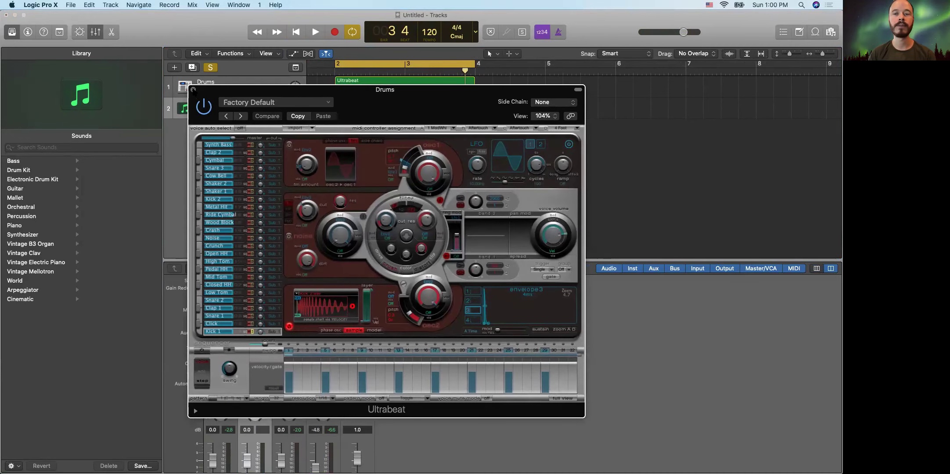
pyautogui.click(193, 89)
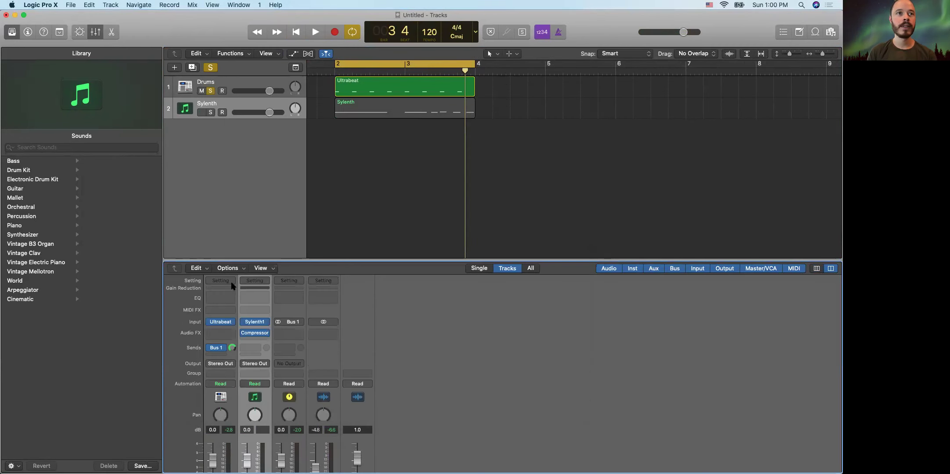
pyautogui.scroll(-3, 251, 401)
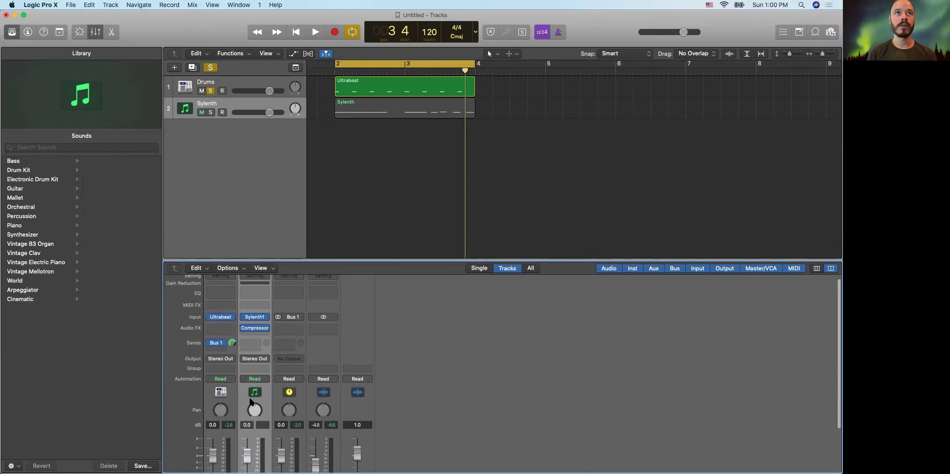
# Step: Solo the Sylenth track as well and view its region's notes in the Piano Roll
pyautogui.click(210, 112)
pyautogui.click(376, 108)
pyautogui.doubleClick(376, 107)
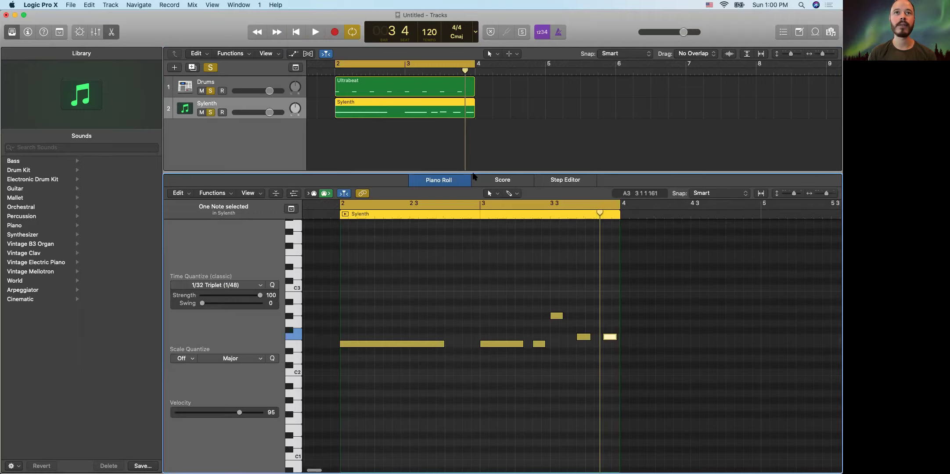
pyautogui.press('e')
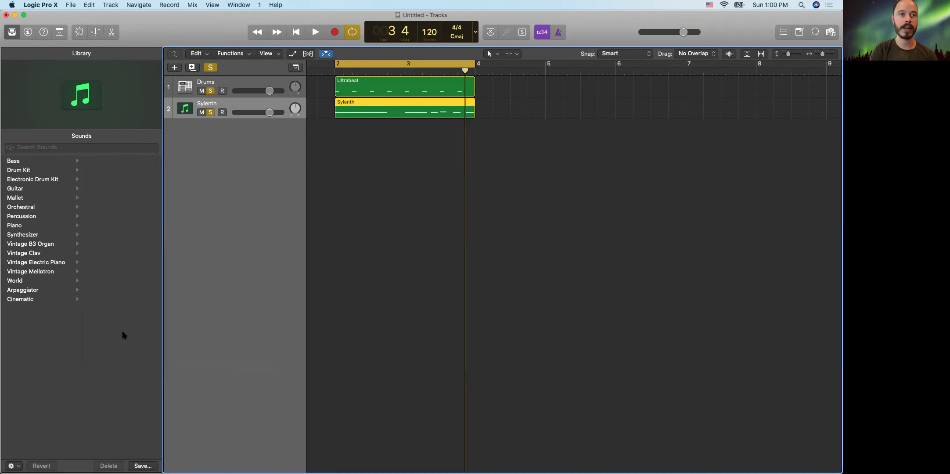
# Step: Show the mixer, bypass the Compressor on the Sylenth channel and play both tracks together
pyautogui.press('x')
pyautogui.scroll(5, 241, 341)
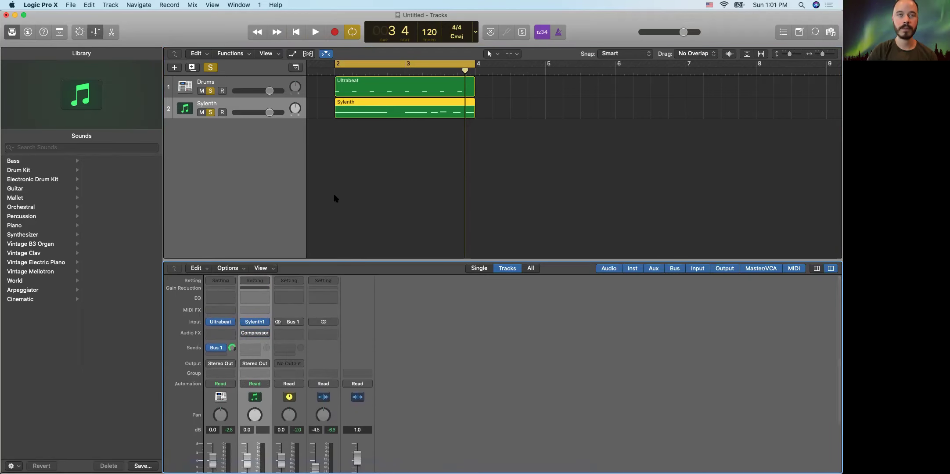
pyautogui.press('space')
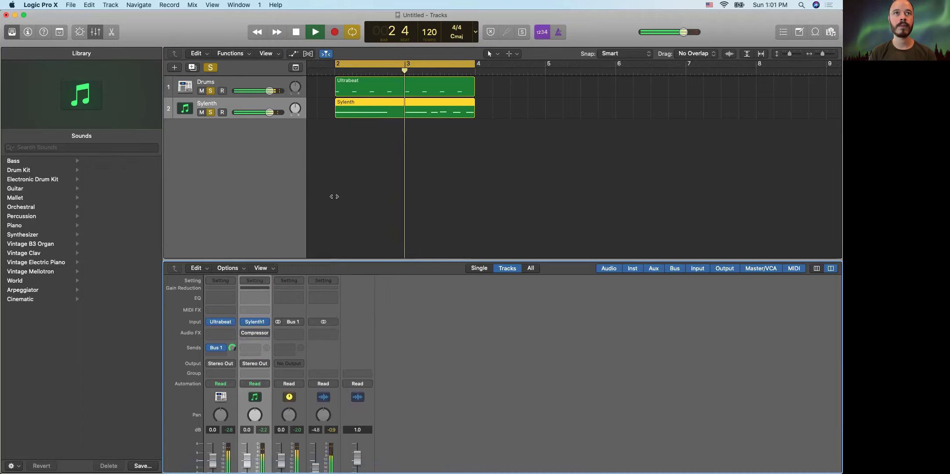
pyautogui.press('space')
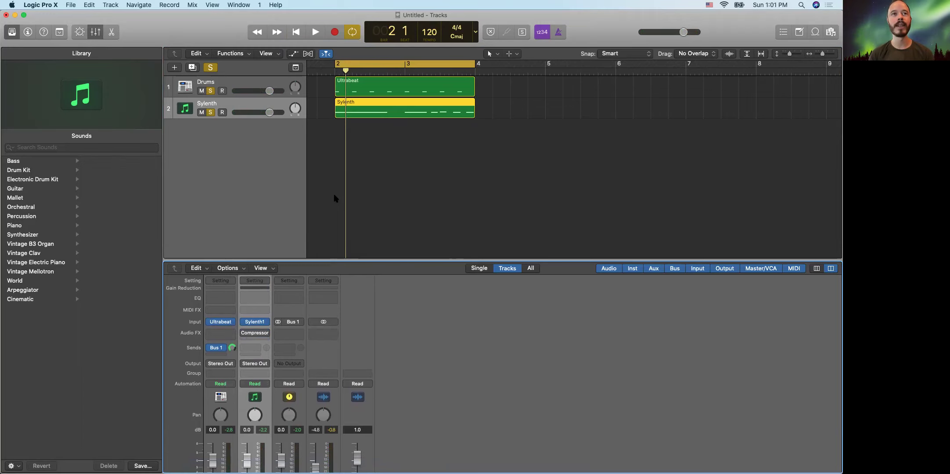
# Step: Re-enable the Sylenth channel's Compressor and play the loop to hear the sidechain effect
pyautogui.moveTo(246, 332)
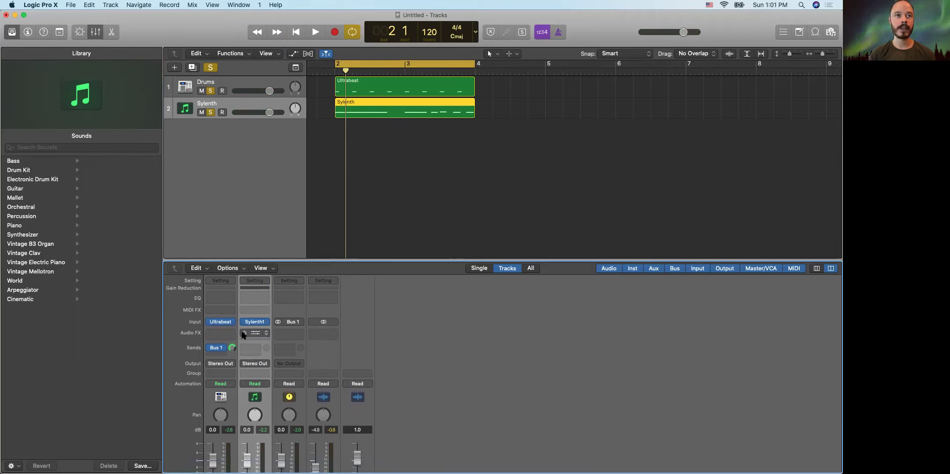
pyautogui.press('space')
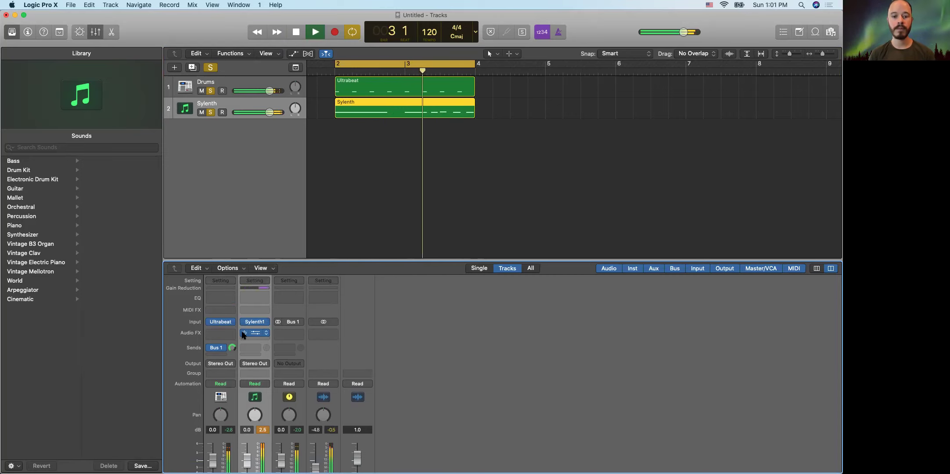
pyautogui.press('space')
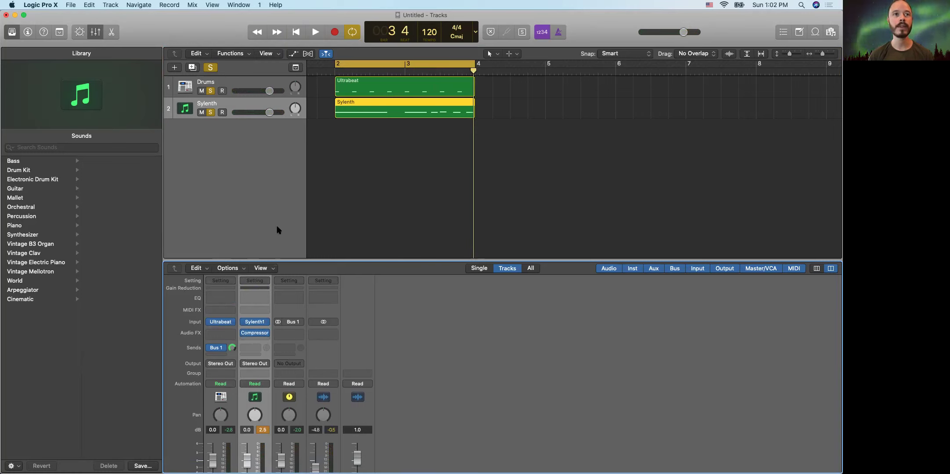
# Step: Take the Sylenth track out of solo and rename the Drums track to Kick
pyautogui.click(212, 112)
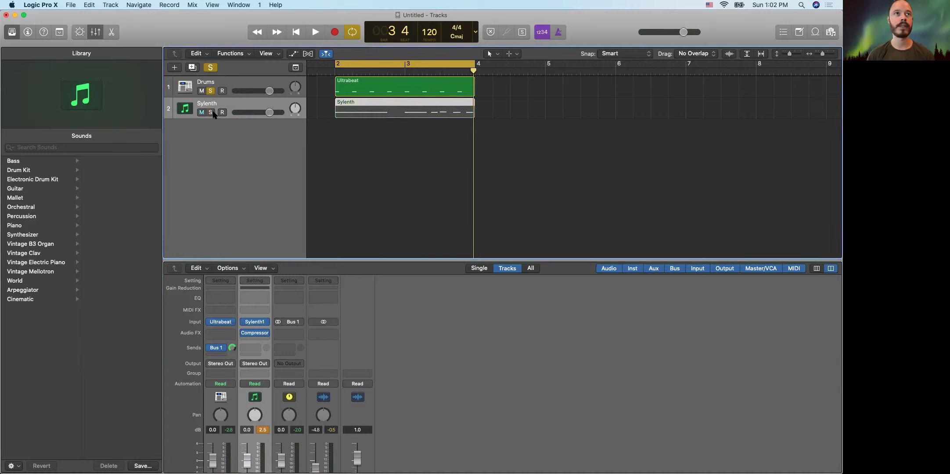
pyautogui.doubleClick(210, 81)
pyautogui.write('Kick')
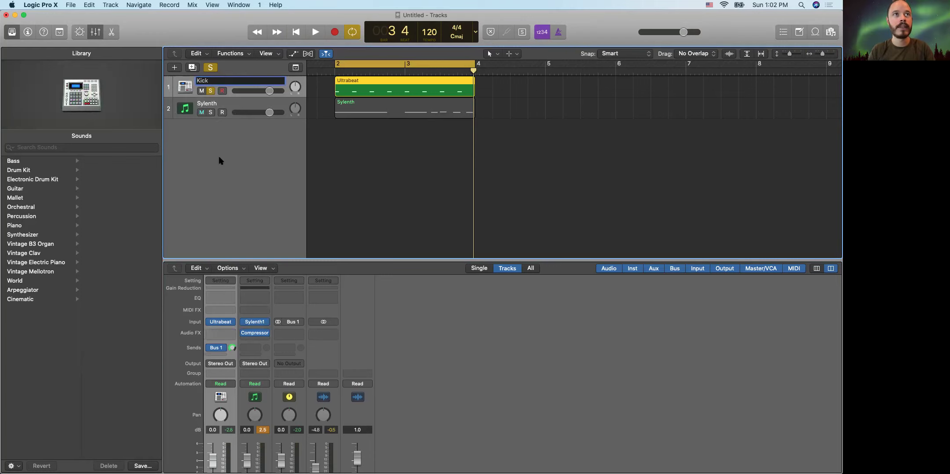
pyautogui.press('Return')
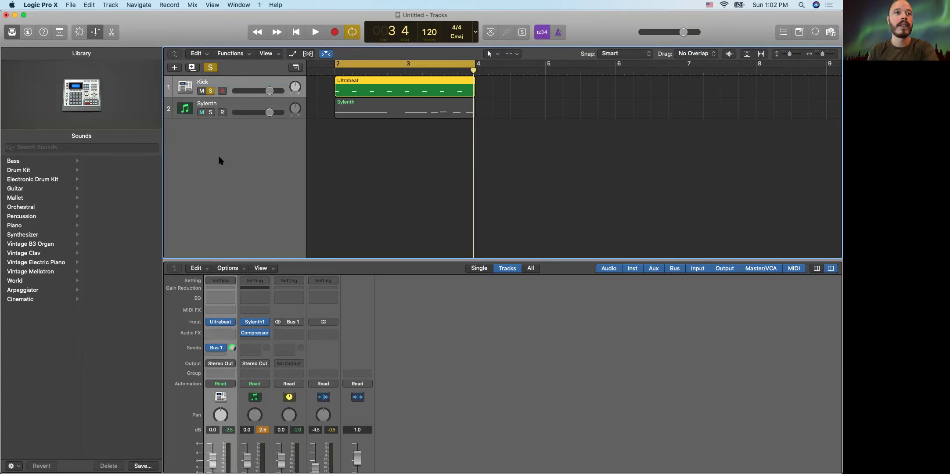
# Step: Enlarge the mixer, turn off the Kick channel's existing Bus 1 send and add a second send to Bus 1
pyautogui.moveTo(249, 260); pyautogui.dragTo(249, 233)
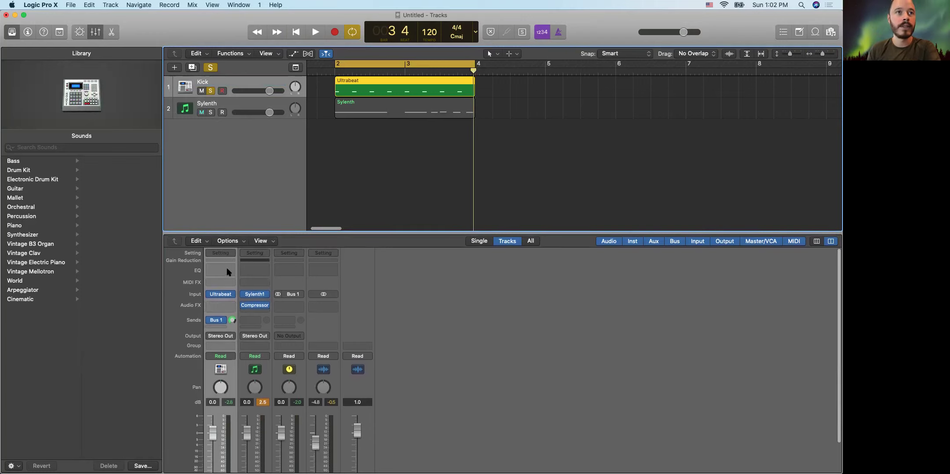
pyautogui.moveTo(225, 297)
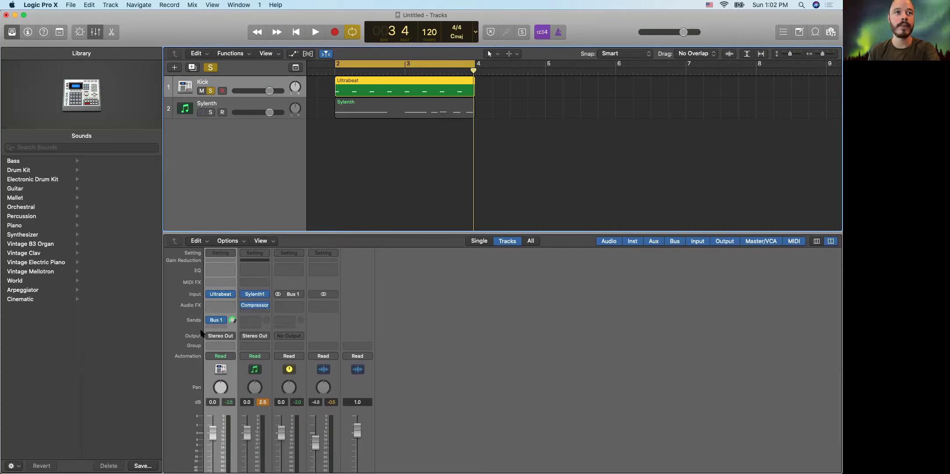
pyautogui.moveTo(230, 358)
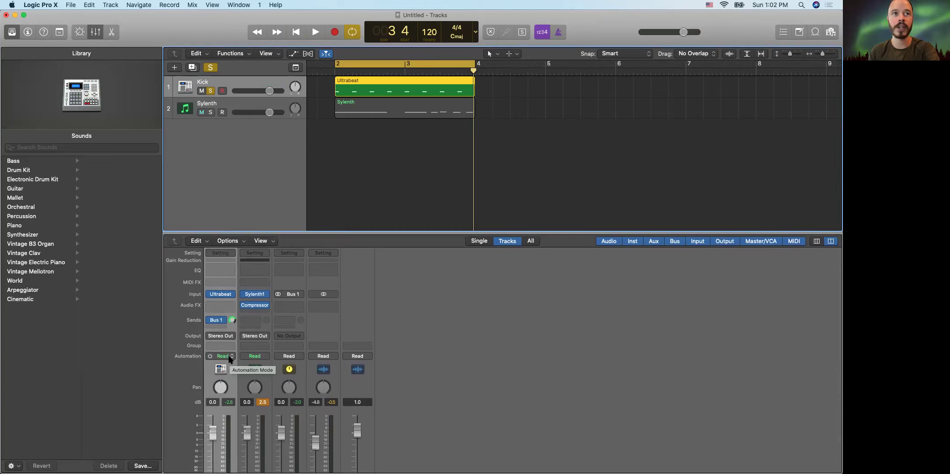
pyautogui.moveTo(210, 321)
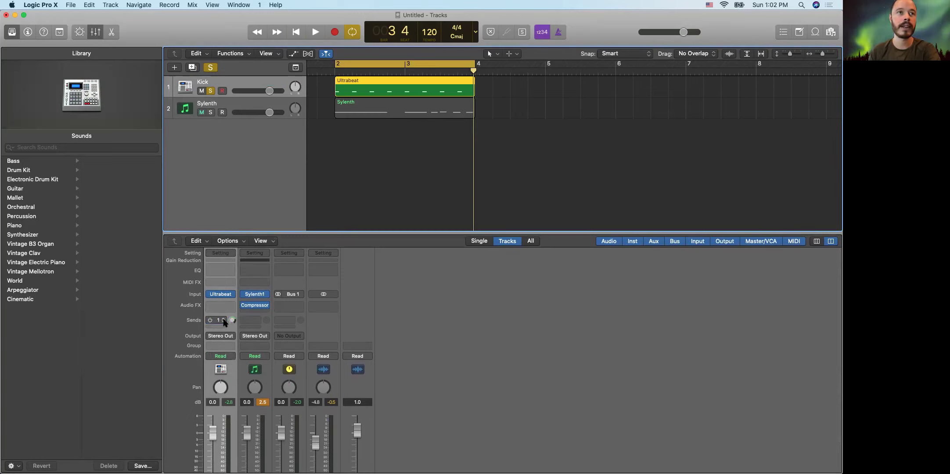
pyautogui.click(220, 320)
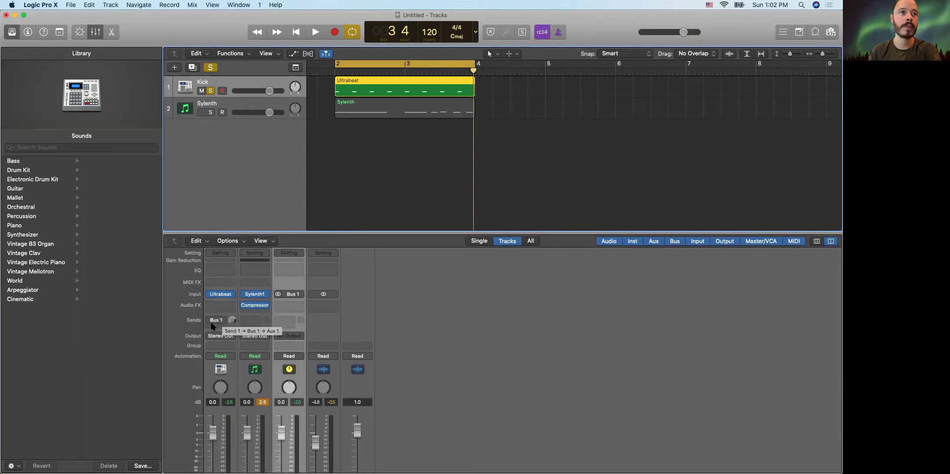
pyautogui.click(220, 320)
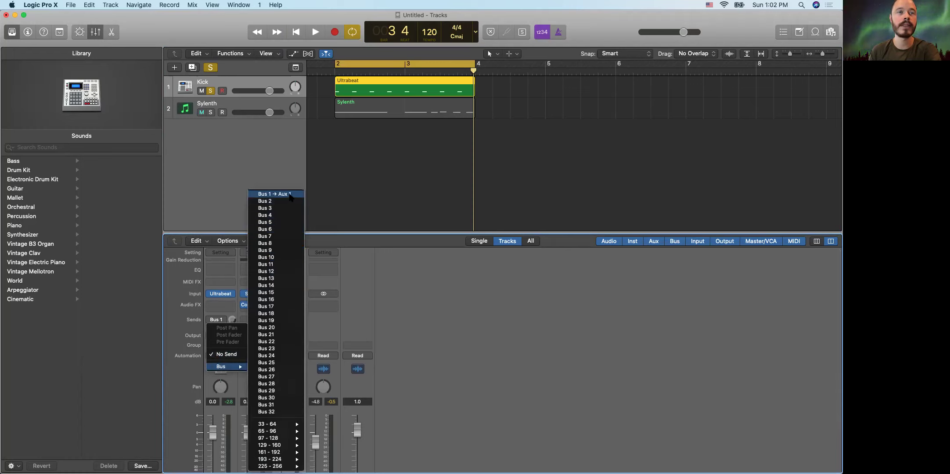
pyautogui.click(290, 197)
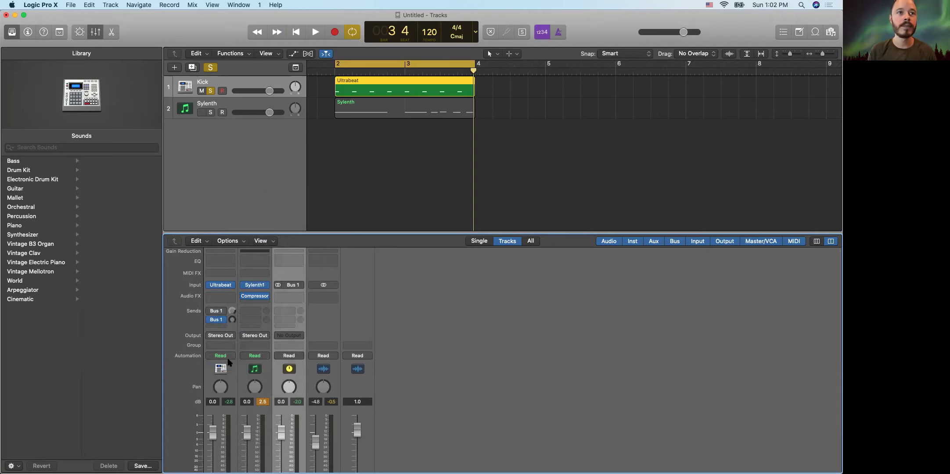
# Step: Raise the level of the Kick channel's second Bus 1 send and play the loop to check the Aux 1 signal
pyautogui.scroll(-1, 230, 362)
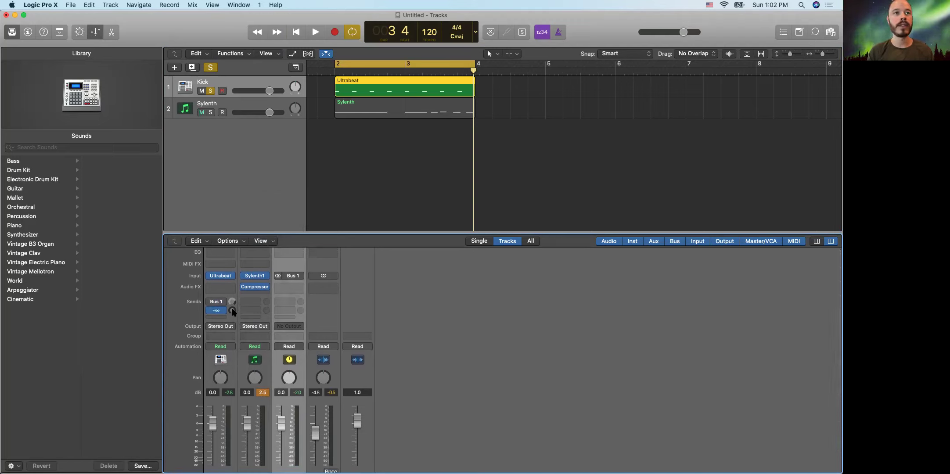
pyautogui.moveTo(236, 306); pyautogui.dragTo(249, 228)
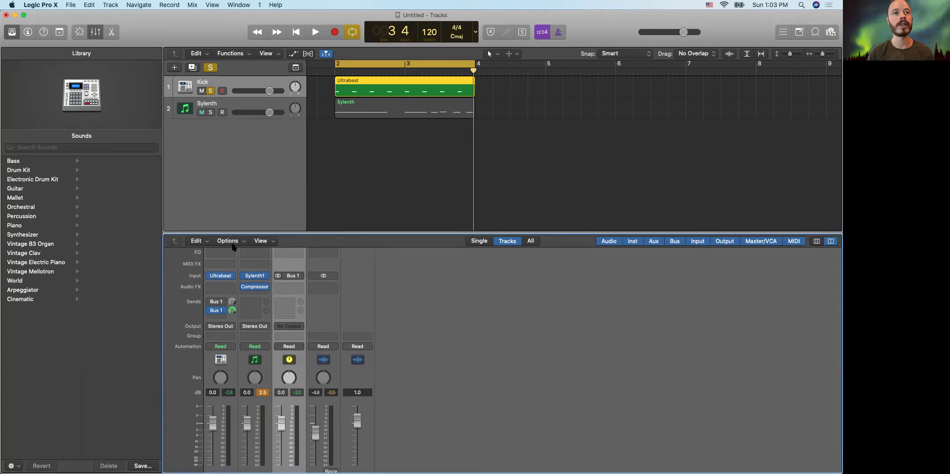
pyautogui.scroll(-2, 185, 424)
pyautogui.scroll(2, 185, 425)
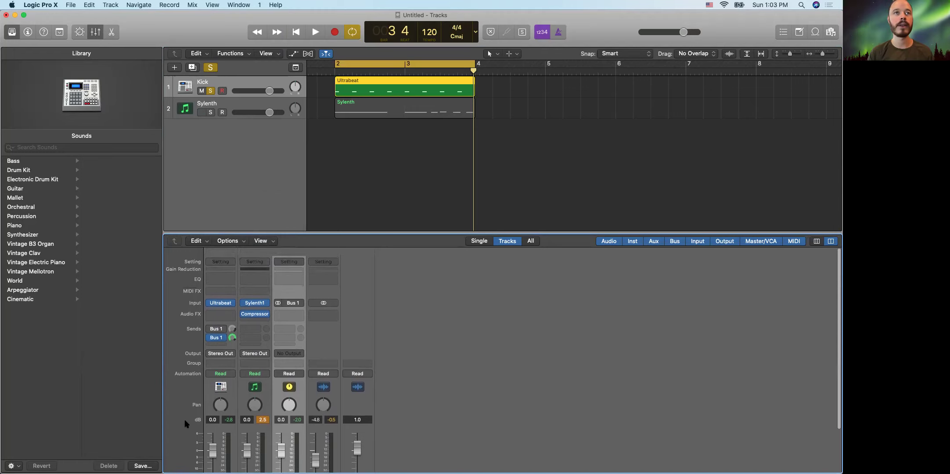
pyautogui.press('space')
pyautogui.scroll(-2, 263, 395)
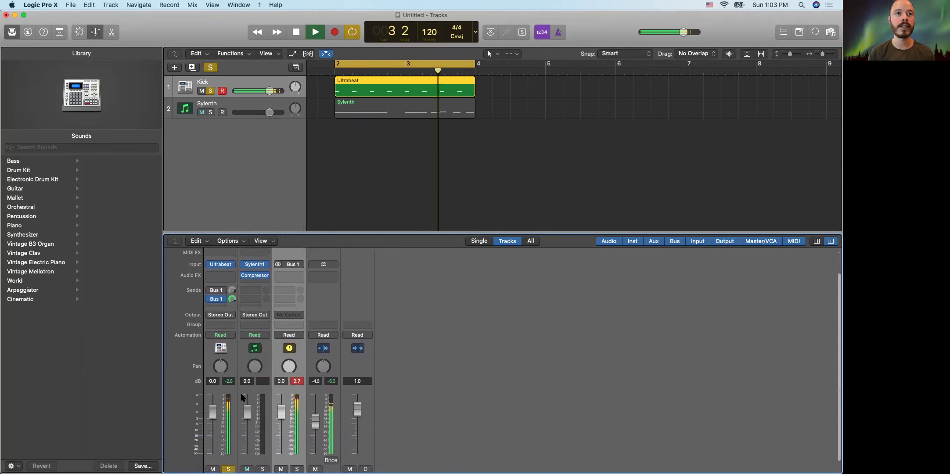
pyautogui.press('space')
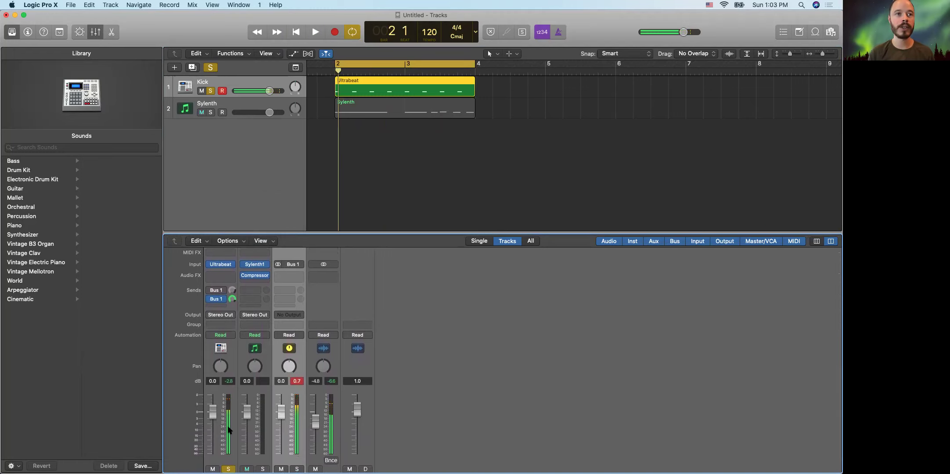
# Step: Reset the Aux 1 peak reading, lower the Aux 1 fader to -4.4 dB and play the loop
pyautogui.click(297, 381)
pyautogui.moveTo(280, 417); pyautogui.dragTo(280, 426)
pyautogui.press('space')
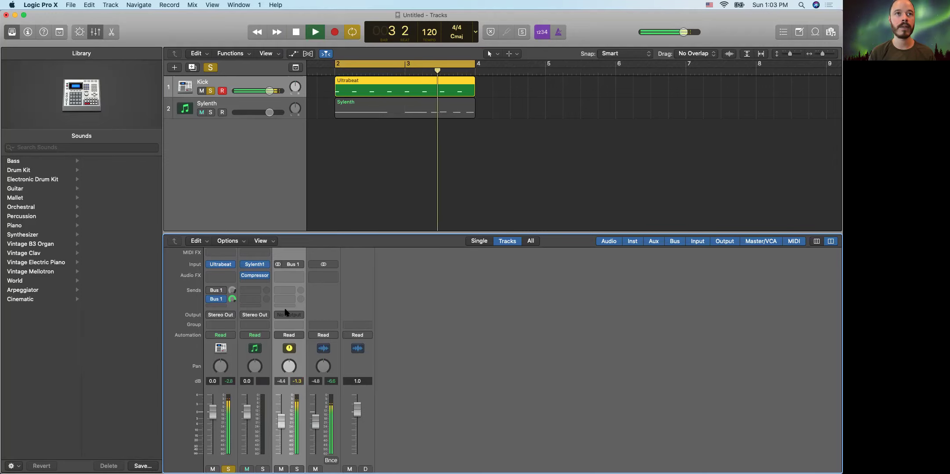
pyautogui.press('space')
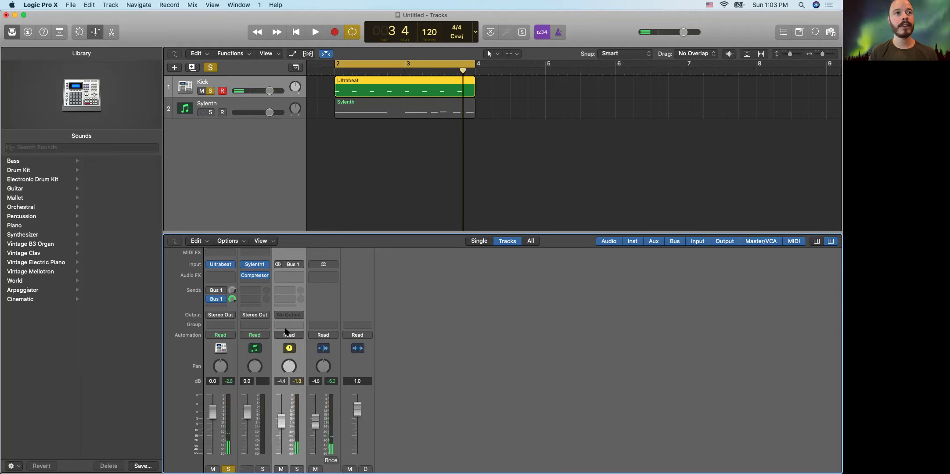
# Step: Select the Sylenth track and open the Compressor on its channel
pyautogui.scroll(1, 281, 328)
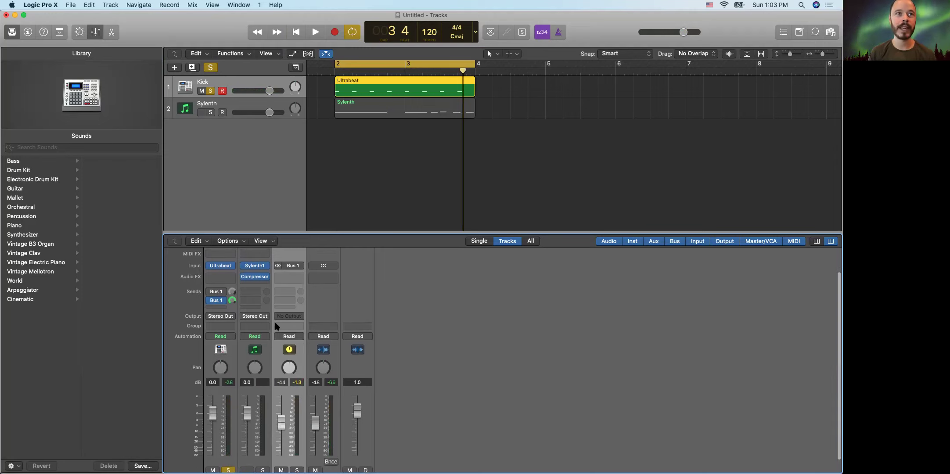
pyautogui.scroll(1, 277, 326)
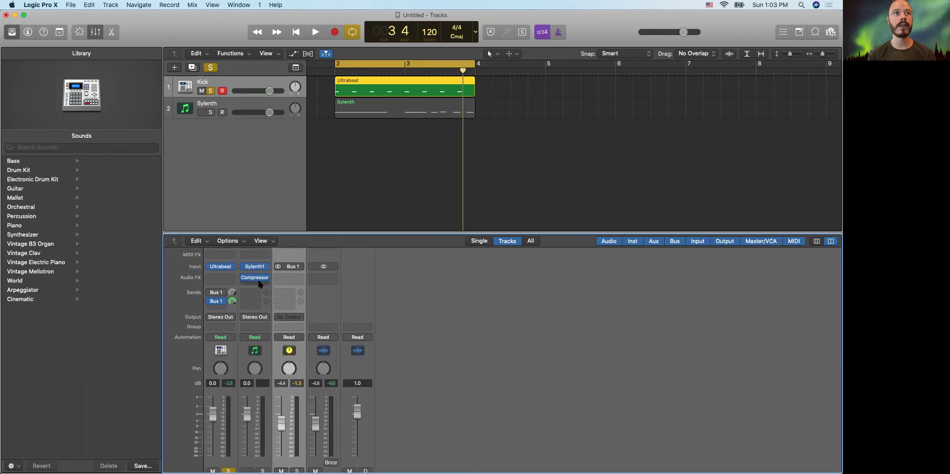
pyautogui.click(233, 110)
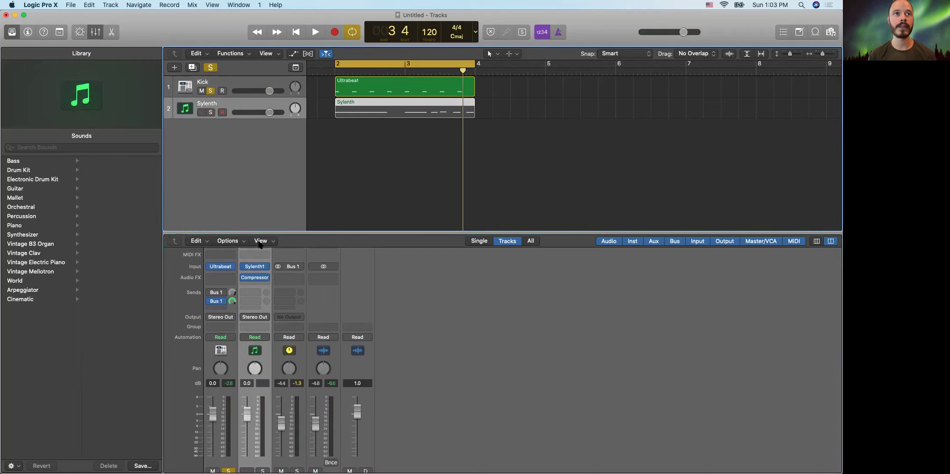
pyautogui.click(257, 278)
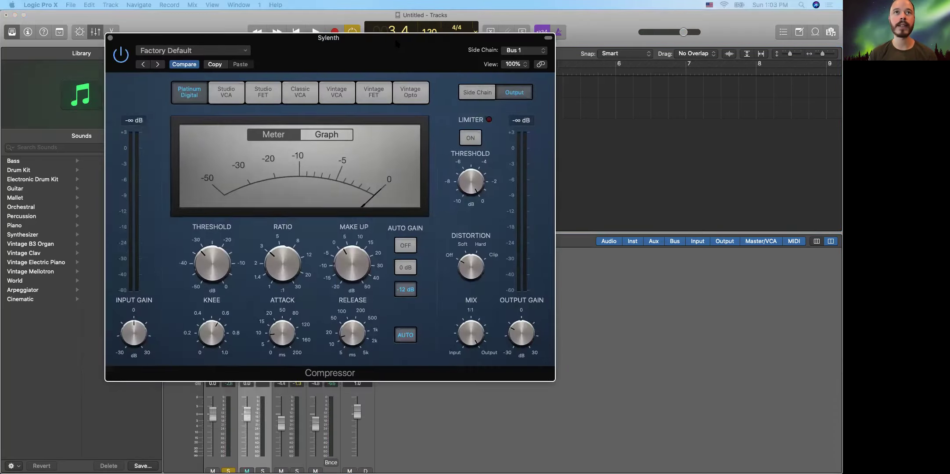
pyautogui.moveTo(392, 30); pyautogui.dragTo(437, 83)
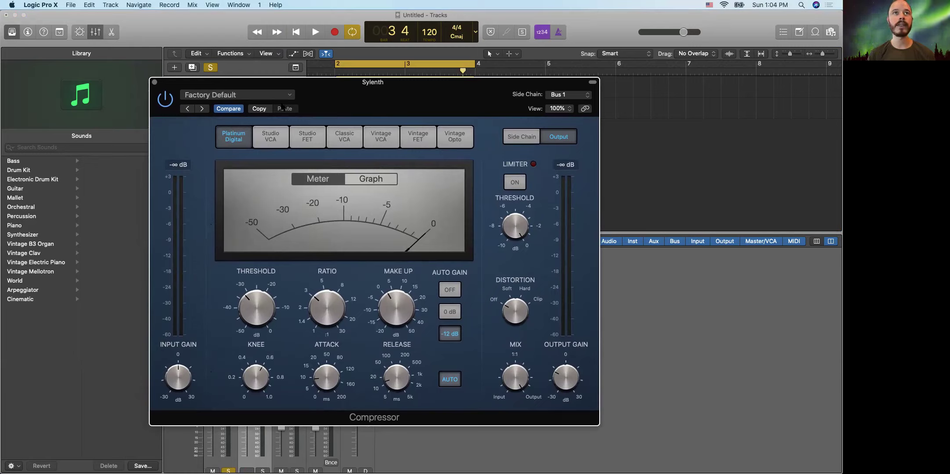
# Step: Play the loop with Sylenth soloed alongside Kick and examine the Compressor's meter, threshold, ratio, make-up, attack and release
pyautogui.press('space')
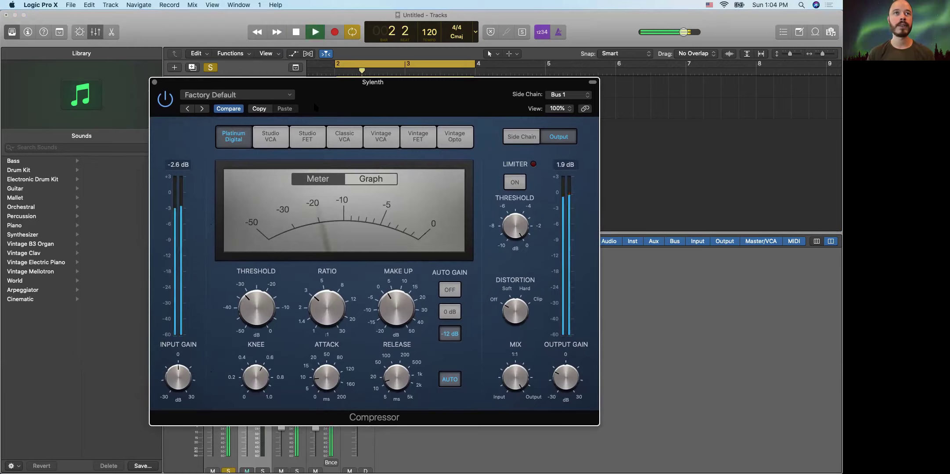
pyautogui.moveTo(332, 84); pyautogui.dragTo(581, 27)
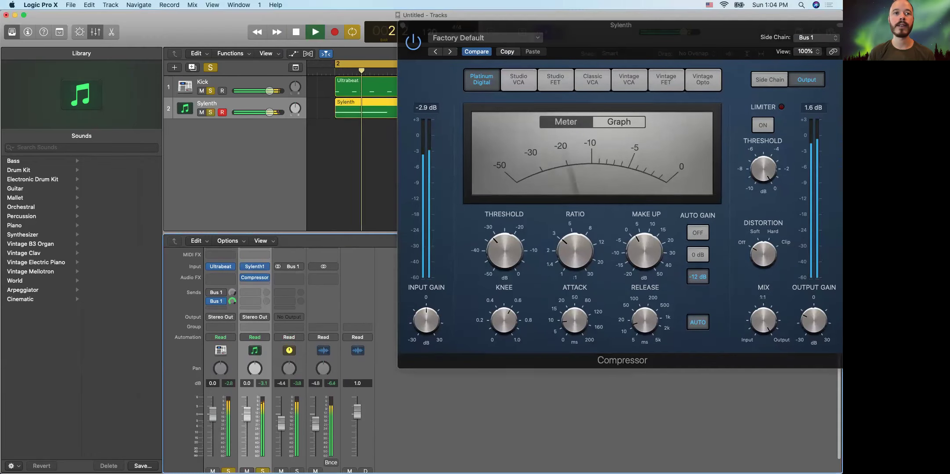
pyautogui.moveTo(573, 36); pyautogui.dragTo(347, 46)
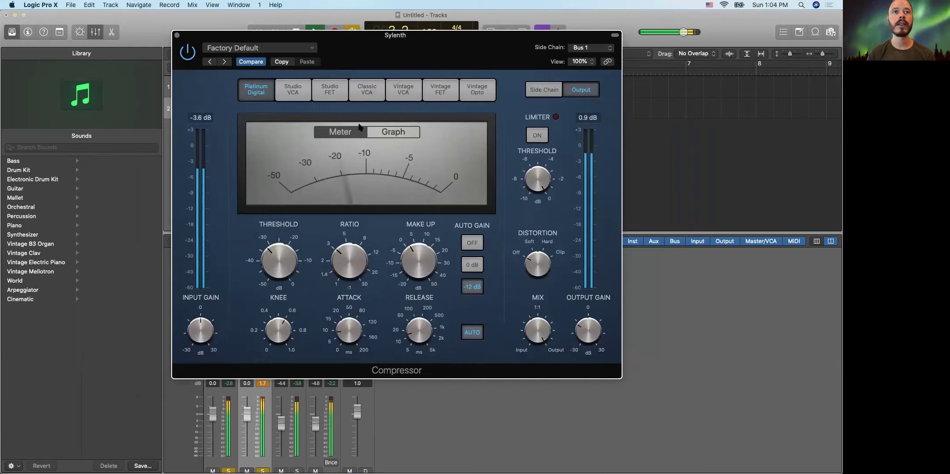
pyautogui.moveTo(302, 276)
pyautogui.moveTo(339, 256)
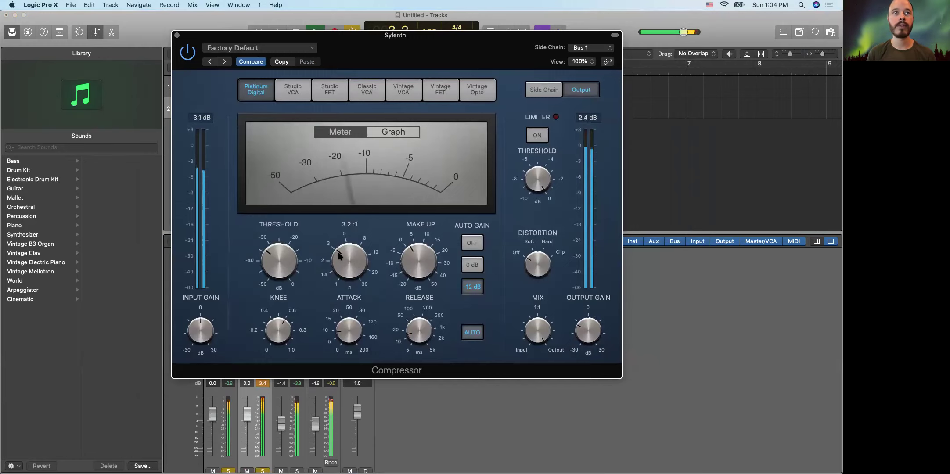
pyautogui.moveTo(281, 257)
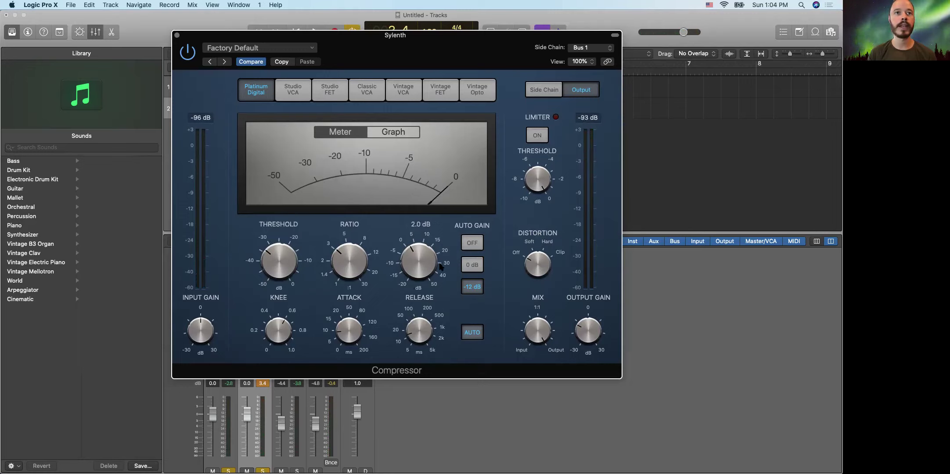
pyautogui.moveTo(348, 337)
pyautogui.moveTo(412, 335)
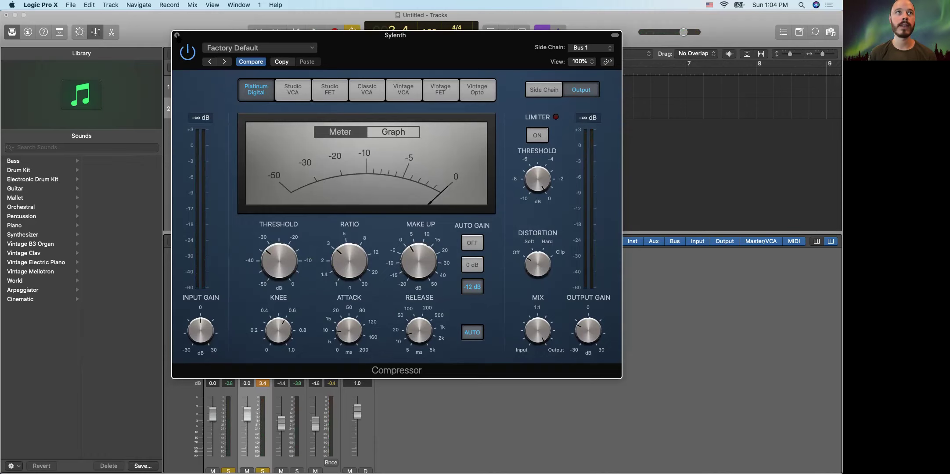
# Step: Close the Compressor and remove it from the Sylenth channel's audio effects
pyautogui.click(177, 34)
pyautogui.click(267, 279)
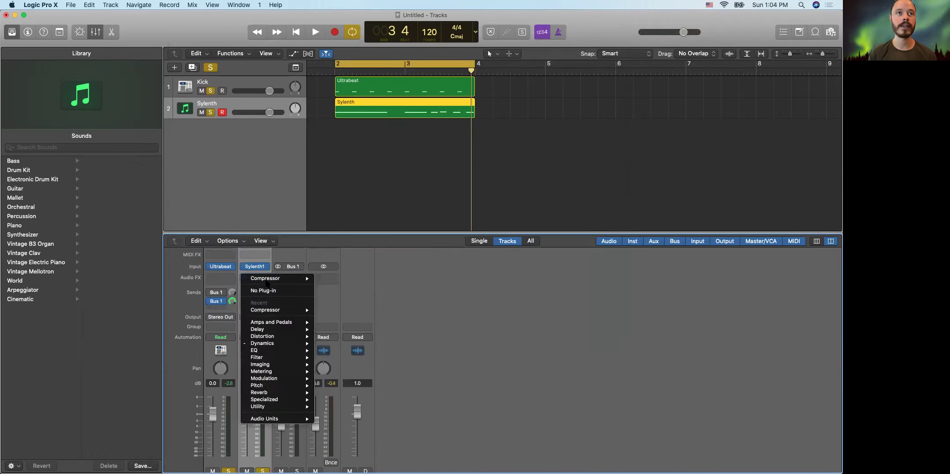
pyautogui.click(267, 290)
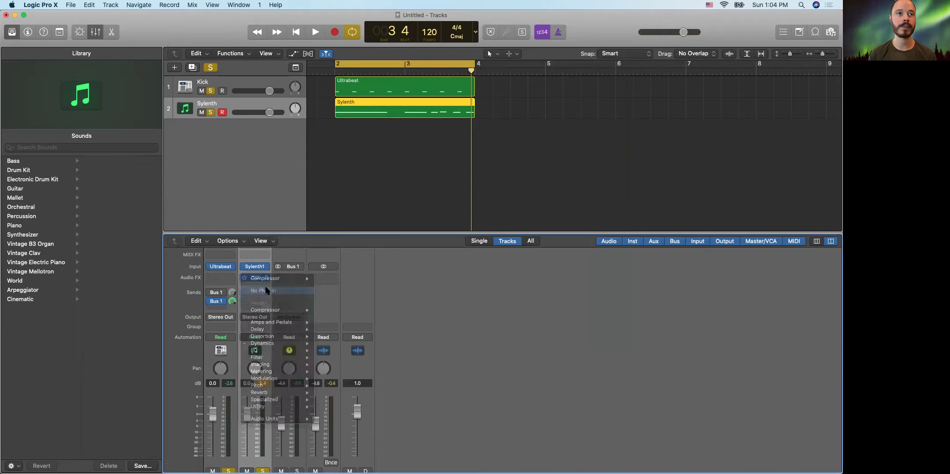
# Step: Add a Channel EQ and a new Compressor to the Sylenth channel, closing the plug-in windows
pyautogui.scroll(-1, 259, 308)
pyautogui.scroll(3, 259, 307)
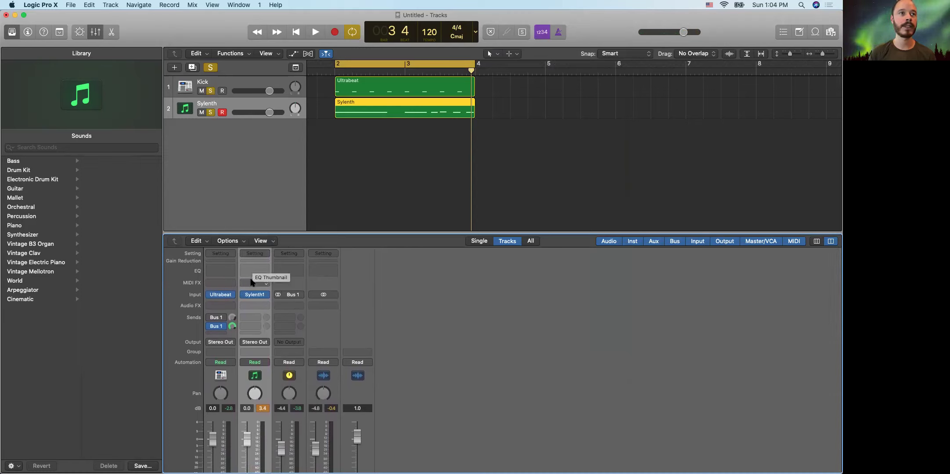
pyautogui.click(253, 268)
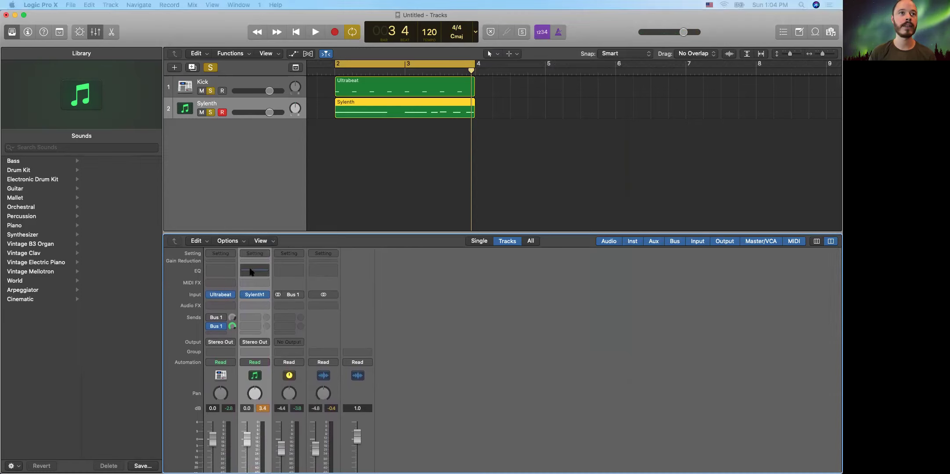
pyautogui.click(174, 358)
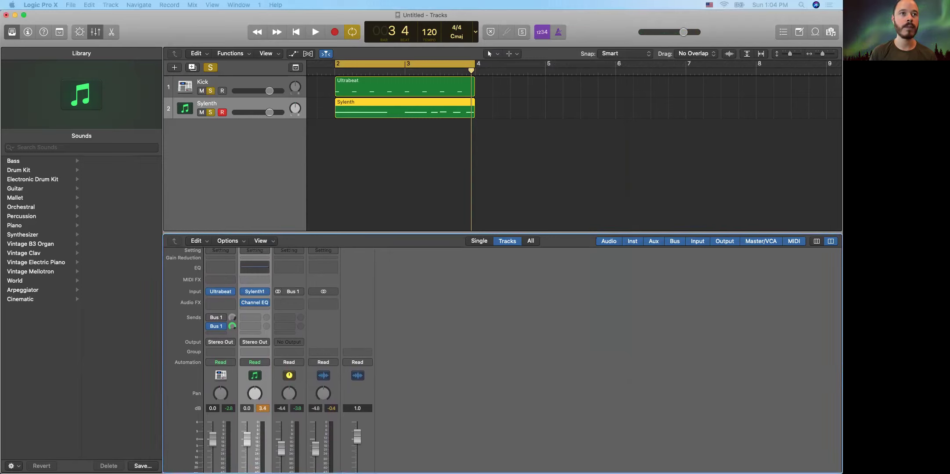
pyautogui.click(257, 259)
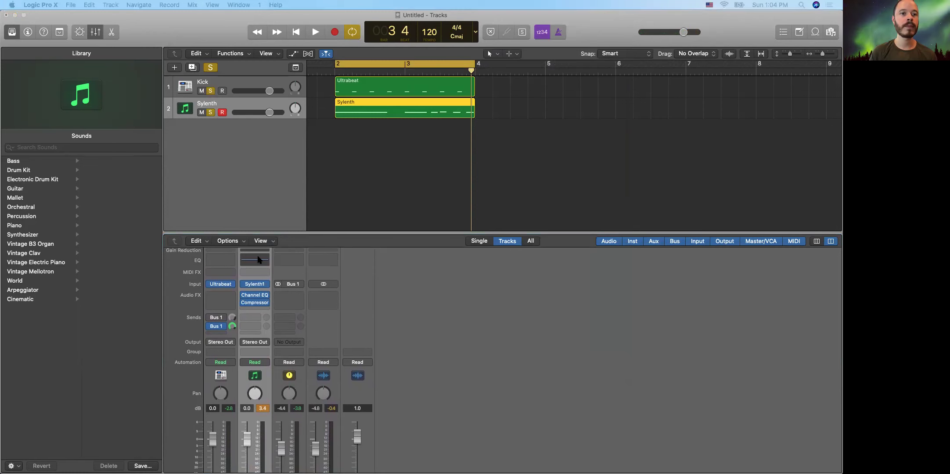
# Step: Open Sylenth's new Compressor and set its side chain source to Bus 1 from the Kick
pyautogui.click(254, 302)
pyautogui.moveTo(415, 217); pyautogui.dragTo(412, 116)
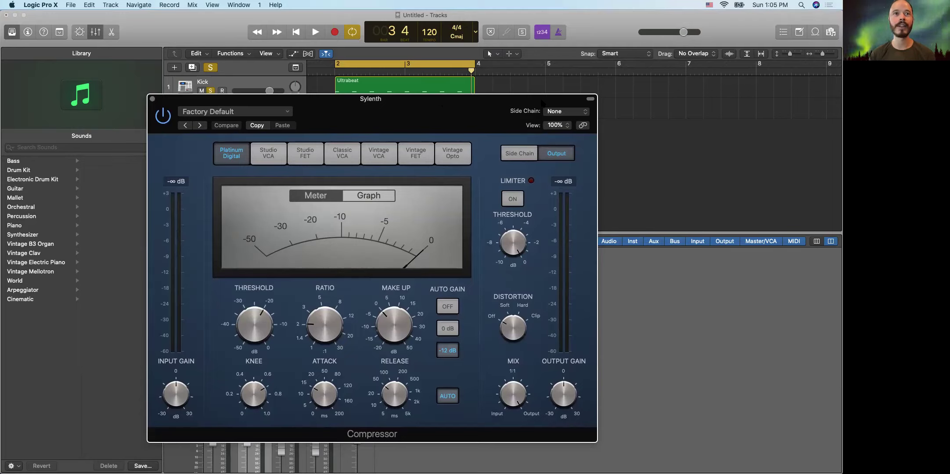
pyautogui.click(567, 112)
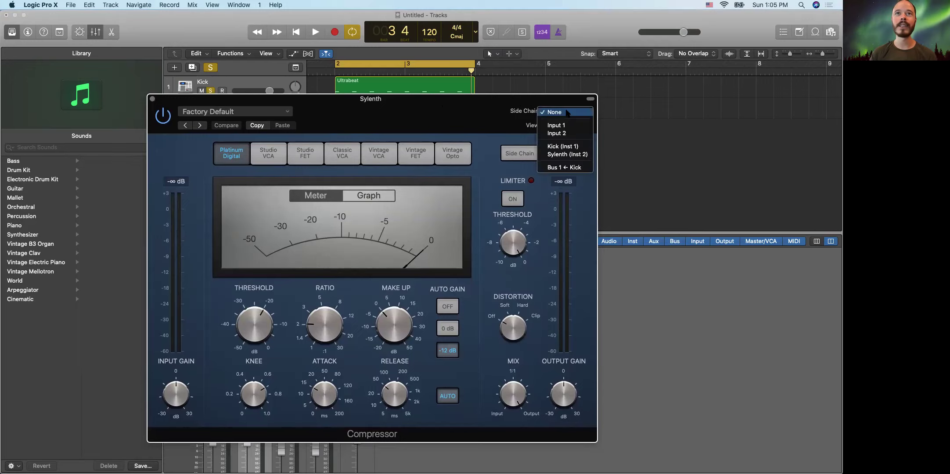
pyautogui.click(564, 168)
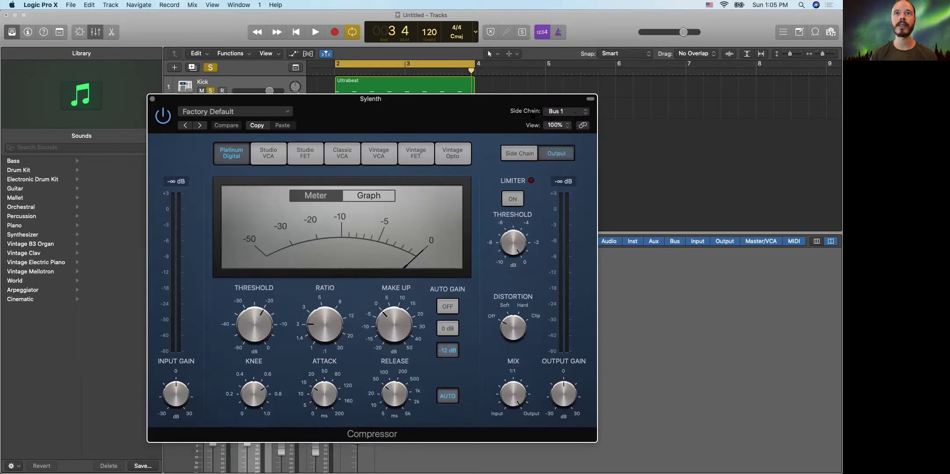
# Step: Raise the Compressor's ratio to about 4.1:1
pyautogui.moveTo(321, 333)
pyautogui.moveTo(321, 333); pyautogui.dragTo(323, 309)
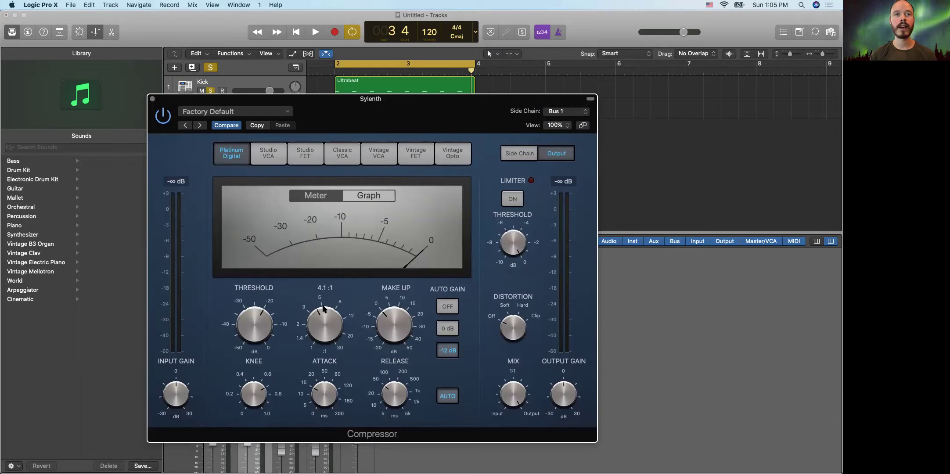
pyautogui.moveTo(324, 309); pyautogui.dragTo(324, 315)
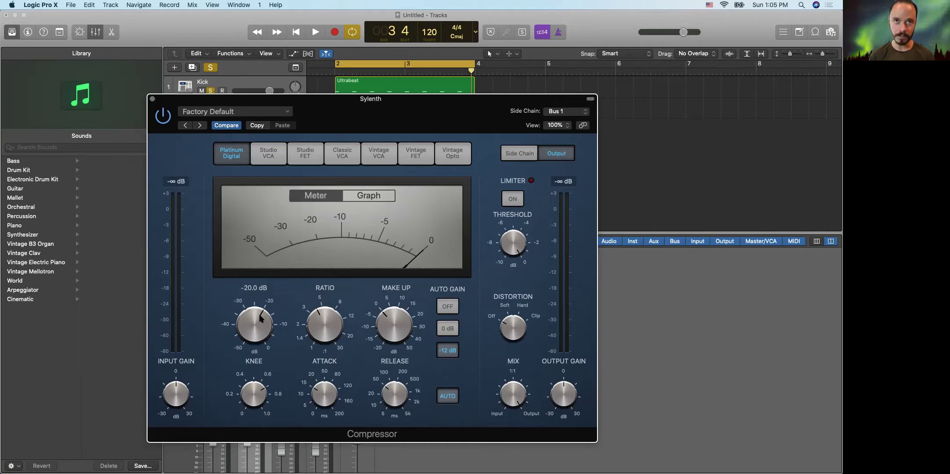
# Step: Lower the Compressor's threshold to -23.5 dB, play the loop and bring the threshold down further to about -40 dB
pyautogui.moveTo(261, 319)
pyautogui.mouseDown()
pyautogui.moveTo(216, 356)
pyautogui.moveTo(256, 324)
pyautogui.mouseUp()
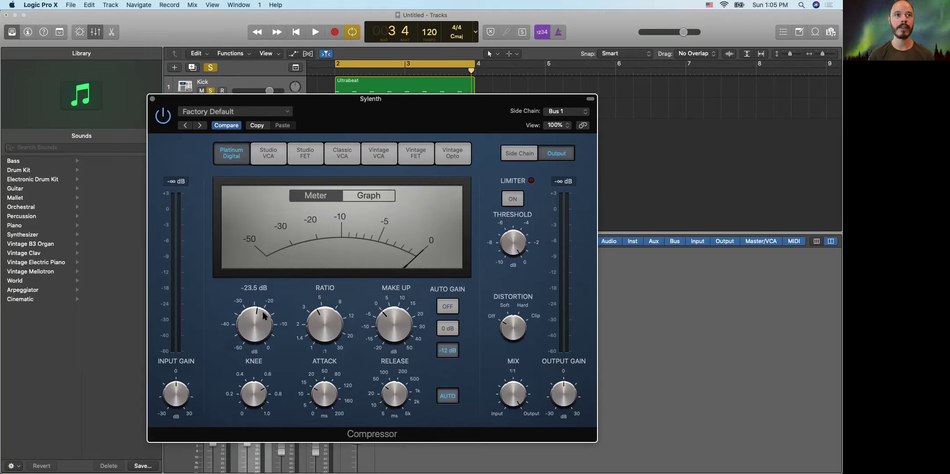
pyautogui.press('space')
pyautogui.moveTo(256, 324); pyautogui.dragTo(241, 358)
pyautogui.press('space')
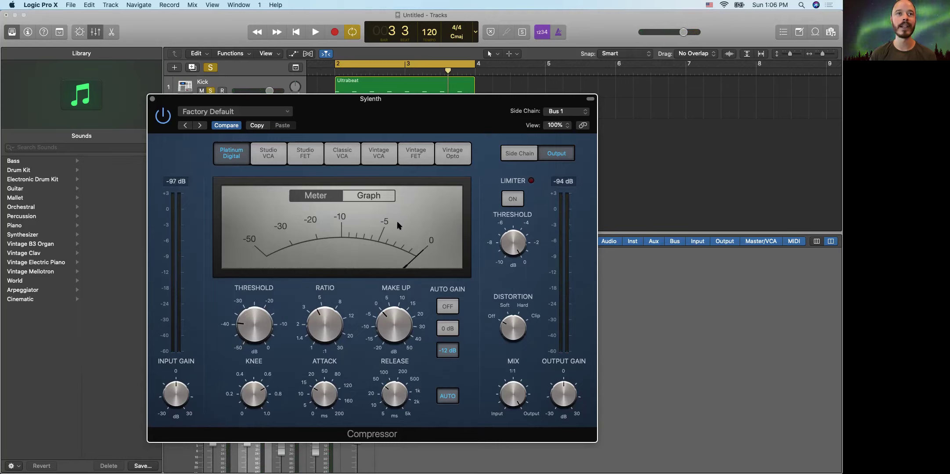
# Step: Raise the threshold to 0.0 dB, play the loop and lower the threshold again to about -38 dB to compare the pumping
pyautogui.moveTo(270, 322); pyautogui.dragTo(275, 228)
pyautogui.press('space')
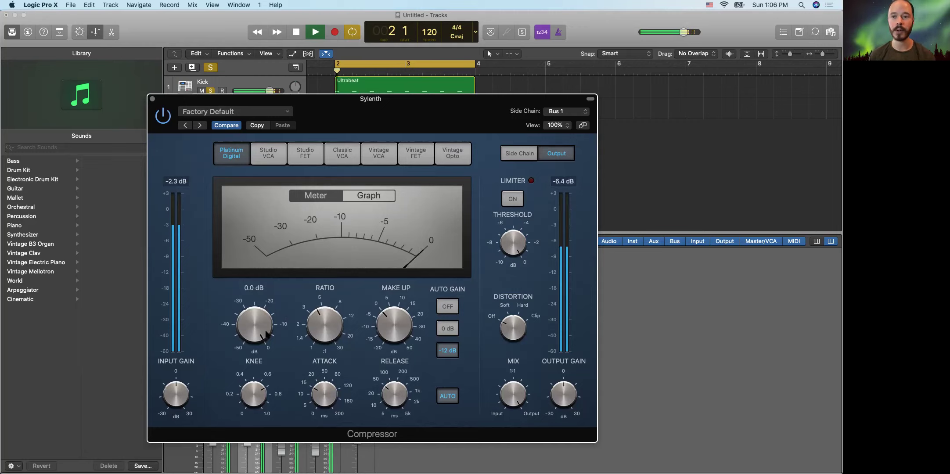
pyautogui.moveTo(267, 320); pyautogui.dragTo(241, 408)
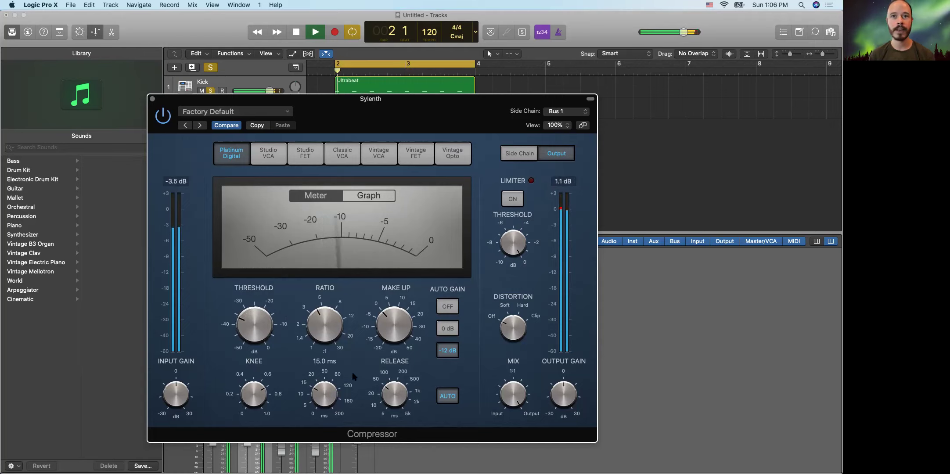
pyautogui.press('space')
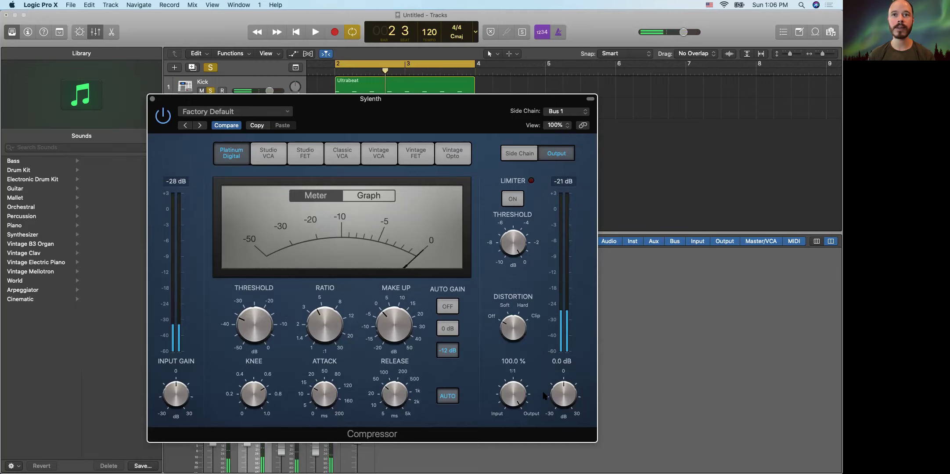
# Step: Turn the Compressor's output gain slightly below 0 dB, play the loop and readjust the threshold to about -40 dB
pyautogui.moveTo(564, 393); pyautogui.dragTo(598, 383)
pyautogui.press('space')
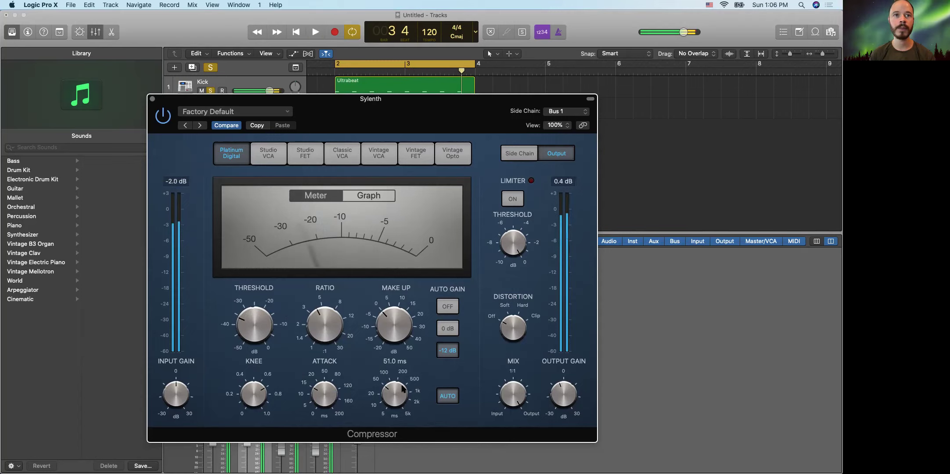
pyautogui.moveTo(260, 323)
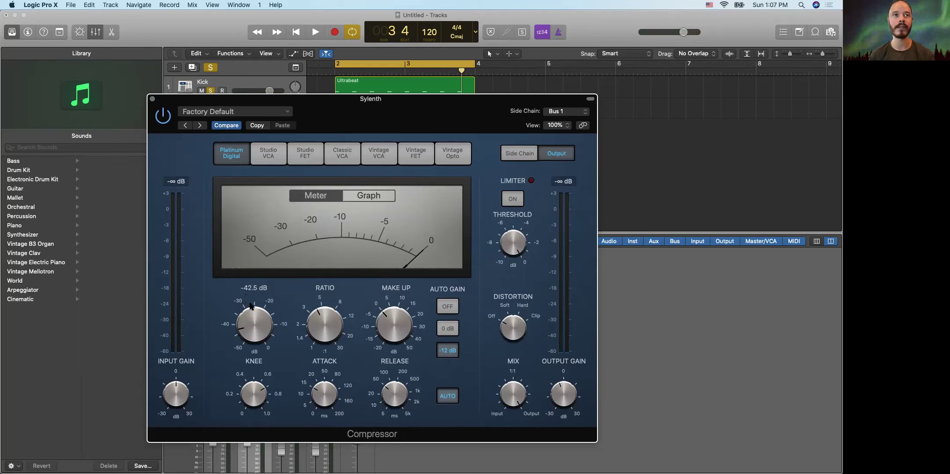
pyautogui.moveTo(259, 333); pyautogui.dragTo(267, 322)
# Step: Sweep the Compressor's attack up near its maximum and back to about 10 ms, and lower the make-up gain below 0 dB
pyautogui.click(325, 398)
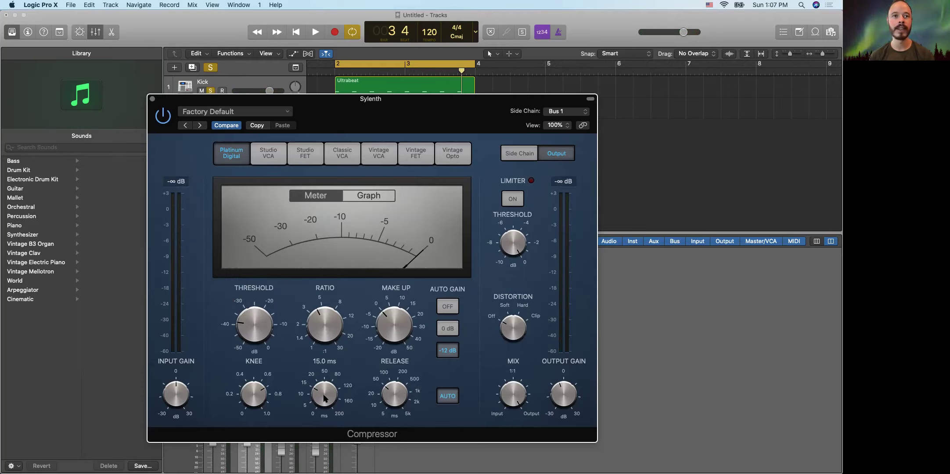
pyautogui.moveTo(325, 398); pyautogui.dragTo(383, 300)
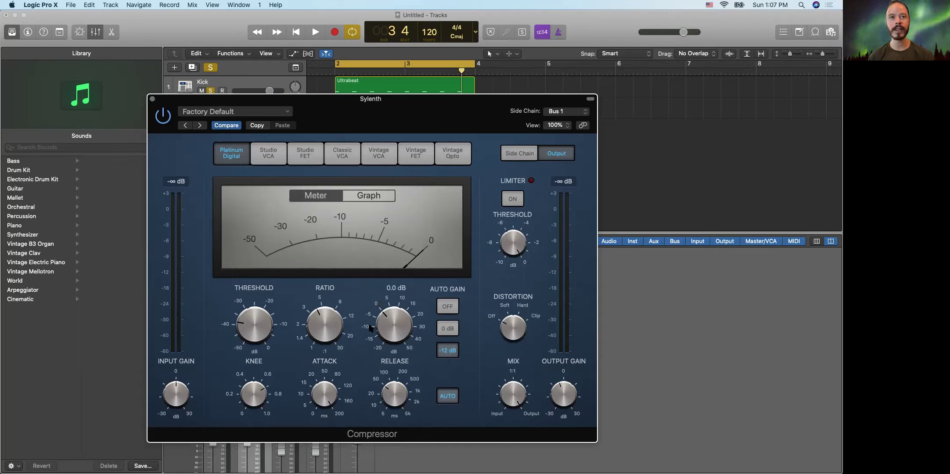
pyautogui.moveTo(322, 394); pyautogui.dragTo(262, 463)
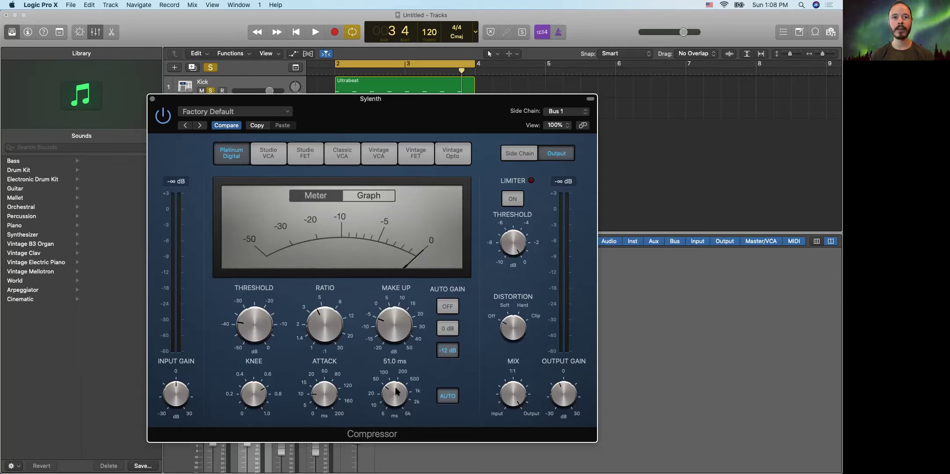
# Step: Set the Compressor's release to 13.0 ms, play the loop and sweep the attack from 191.0 ms down to 9.0 ms
pyautogui.moveTo(395, 391); pyautogui.dragTo(388, 403)
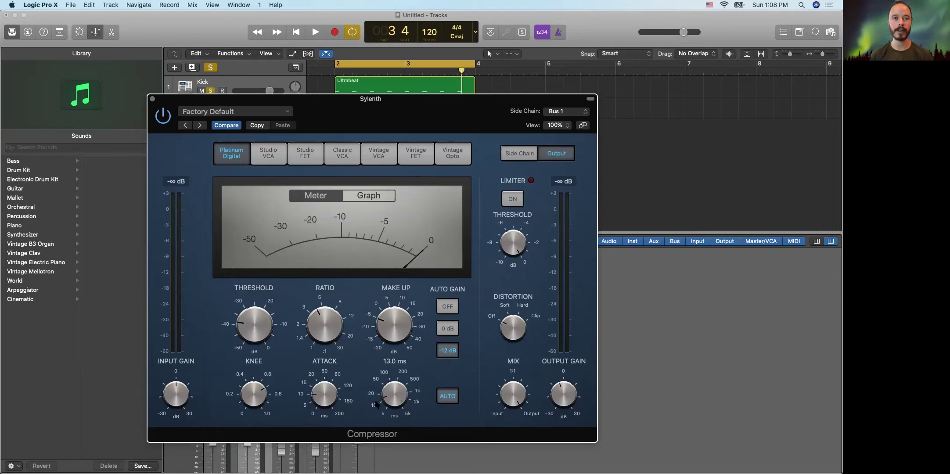
pyautogui.press('space')
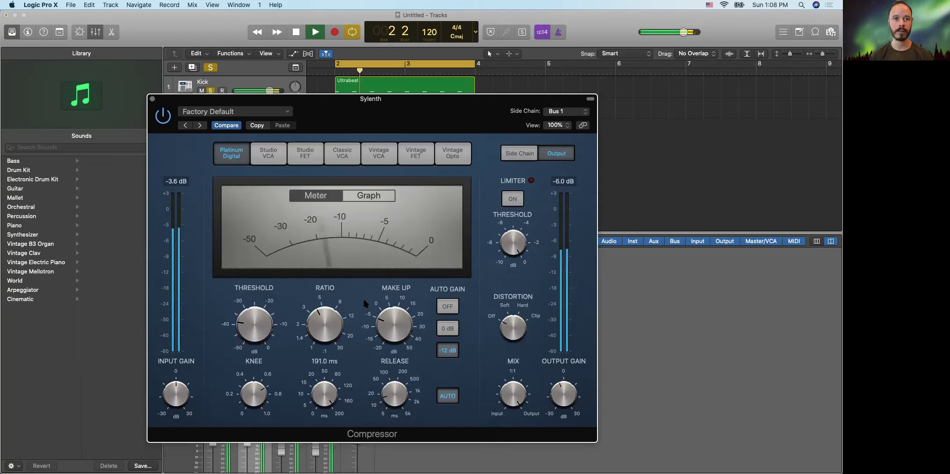
pyautogui.moveTo(355, 335); pyautogui.dragTo(346, 370)
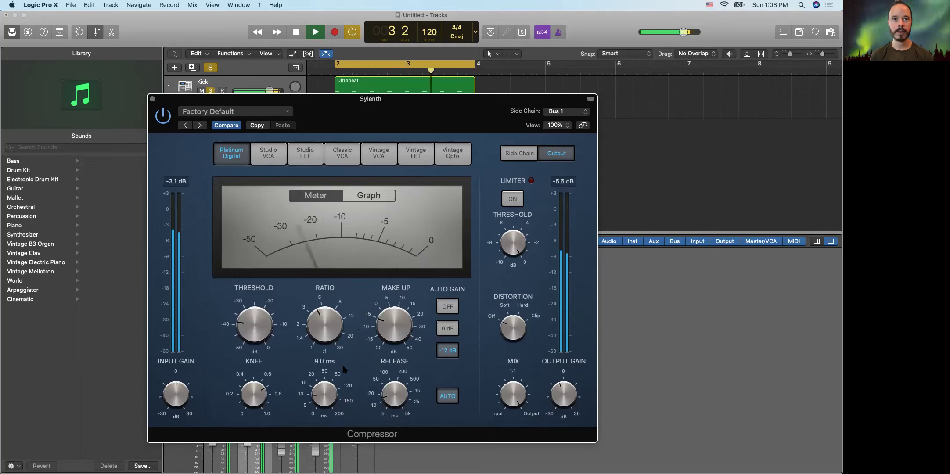
# Step: Lower the Compressor's release to near its minimum and raise the ratio to 4.6:1 while the loop plays
pyautogui.click(401, 392)
pyautogui.moveTo(401, 392); pyautogui.dragTo(392, 408)
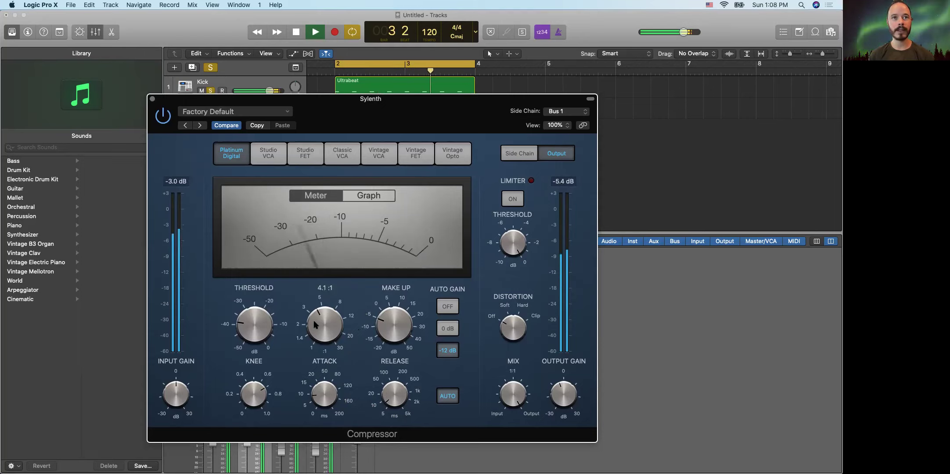
pyautogui.moveTo(314, 325); pyautogui.dragTo(316, 320)
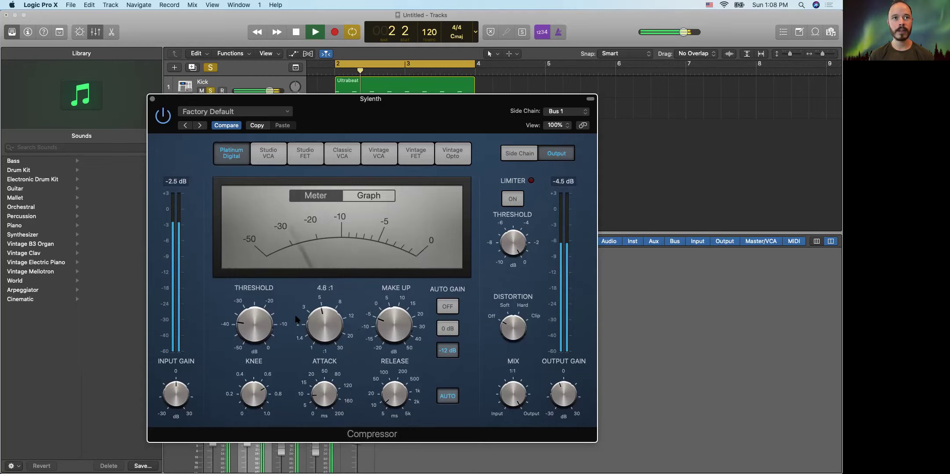
# Step: Lower the Compressor's threshold slightly below -40 dB, raise the output gain to 0.0 dB and stop playback
pyautogui.moveTo(252, 328); pyautogui.dragTo(251, 334)
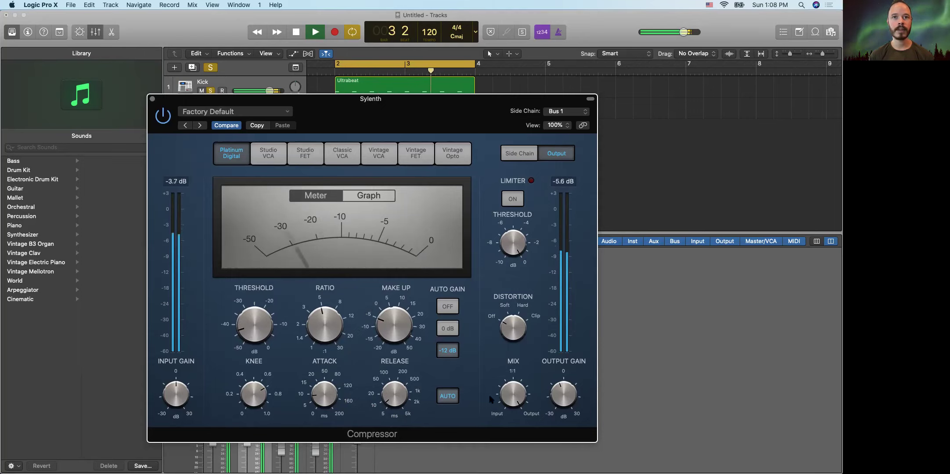
pyautogui.moveTo(558, 396)
pyautogui.moveTo(558, 396); pyautogui.dragTo(563, 395)
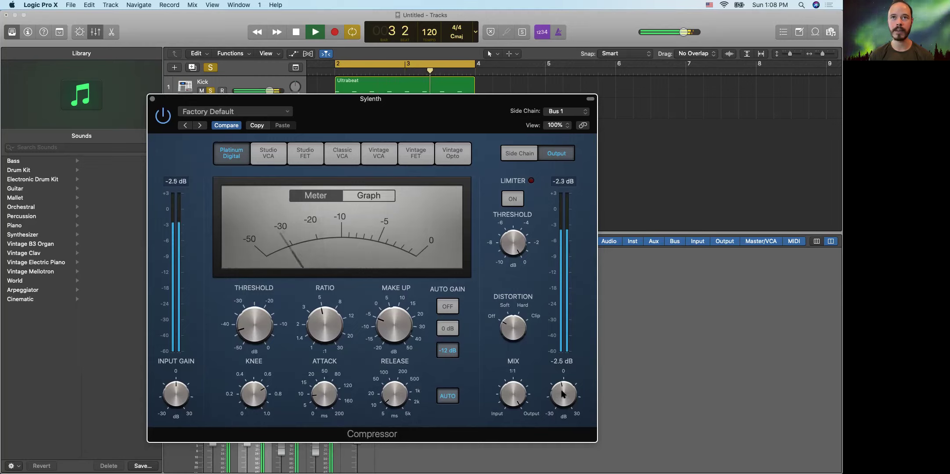
pyautogui.moveTo(563, 394); pyautogui.dragTo(568, 392)
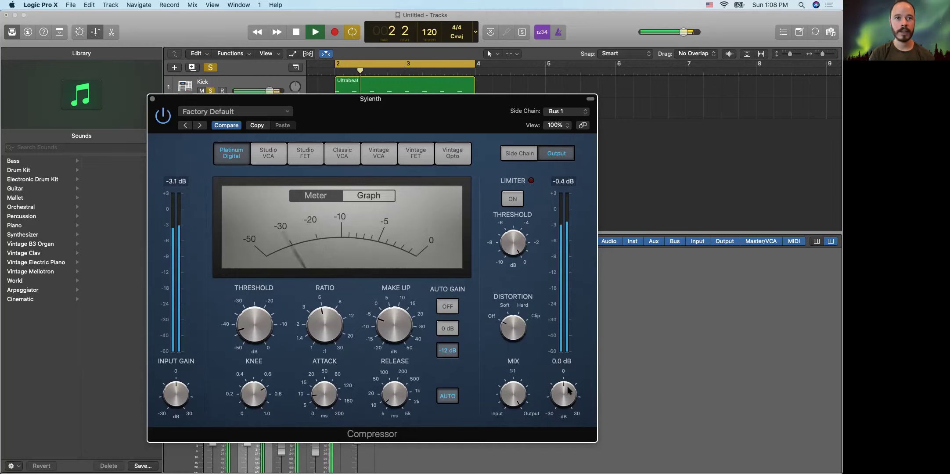
pyautogui.press('space')
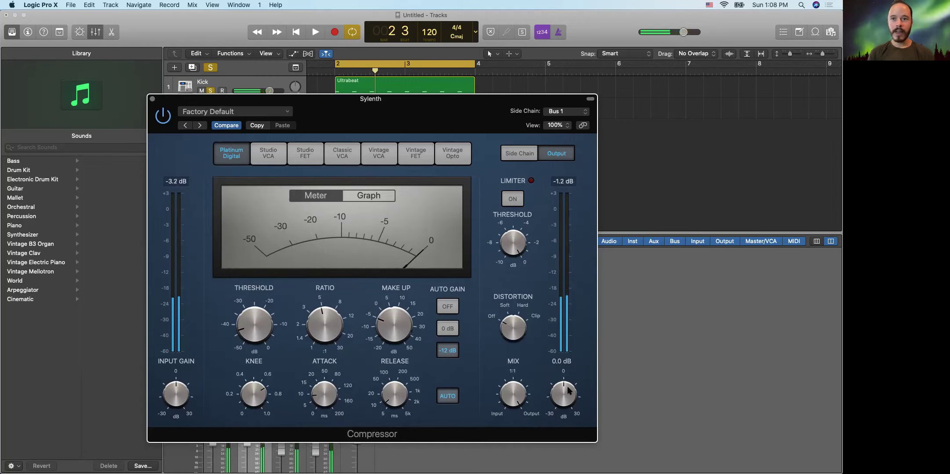